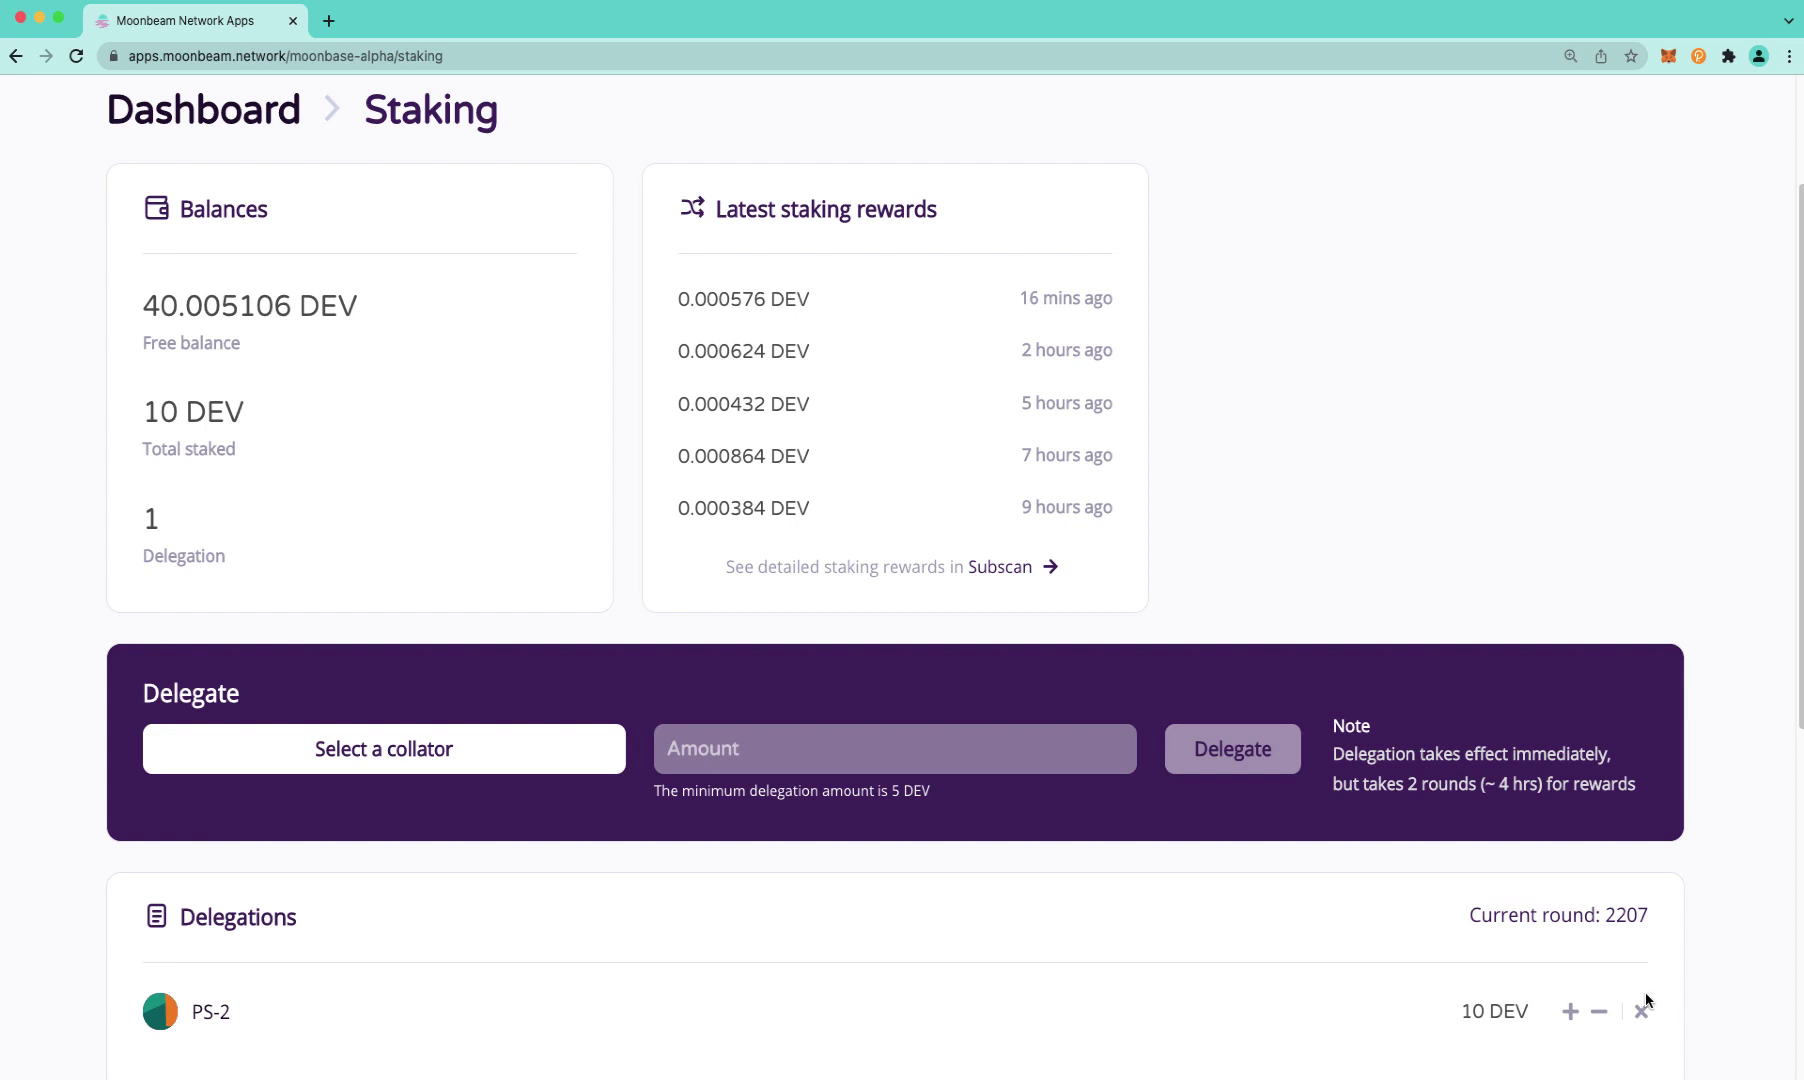
Request a 4 DEV unbond on the PS-2 delegation and confirm it in MetaMask
click(1602, 1015)
scroll(1563, 927, down, 3)
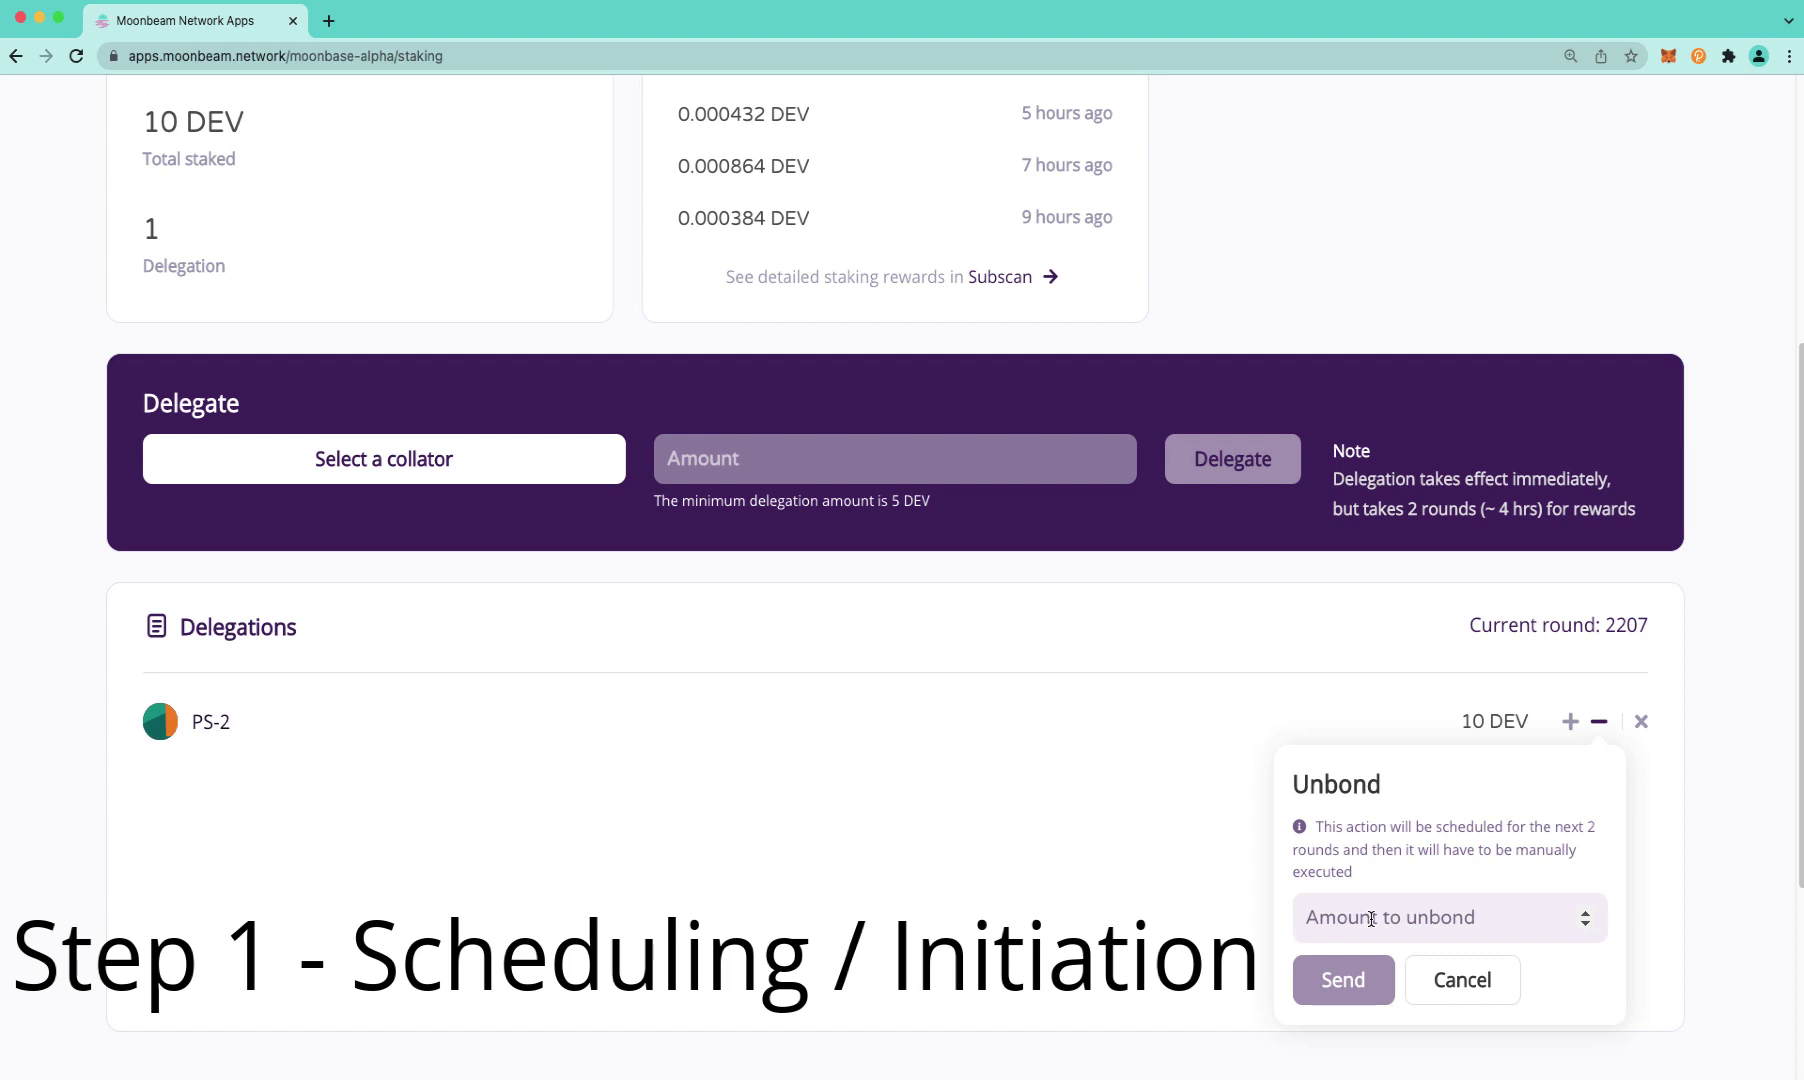
click(1371, 918)
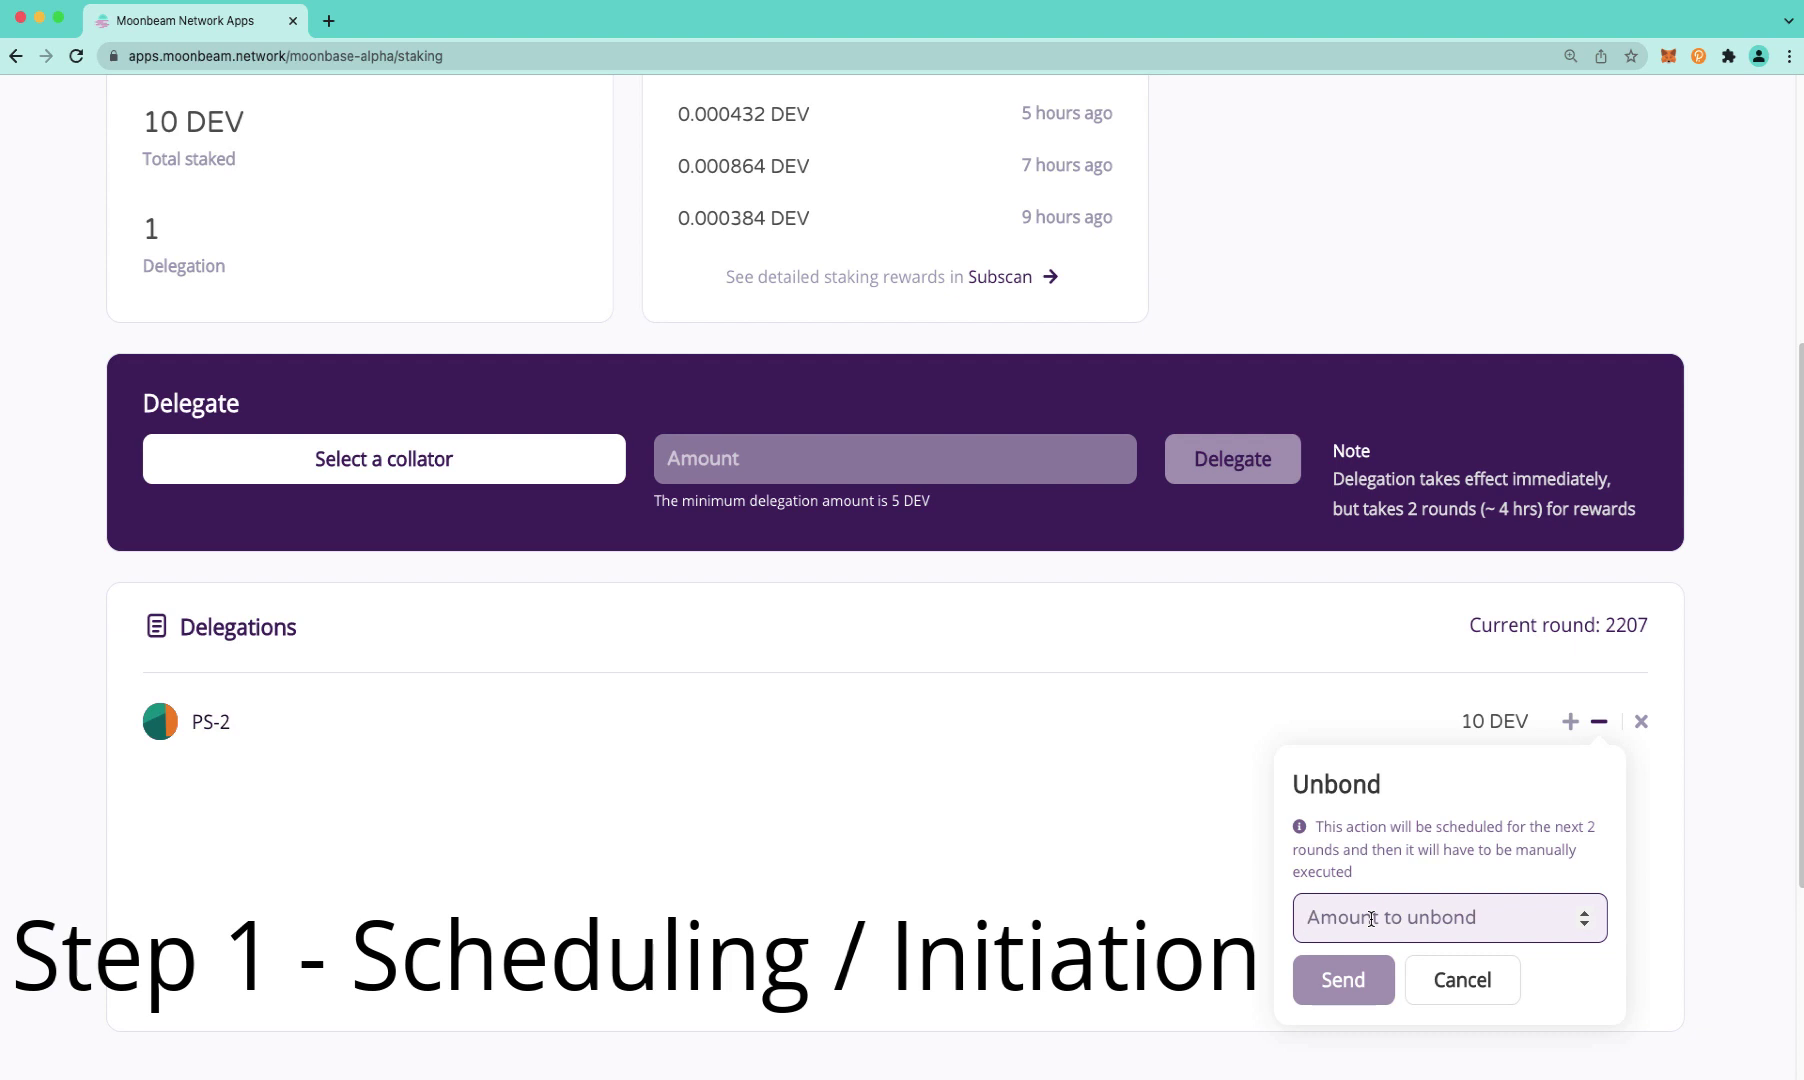
text(4)
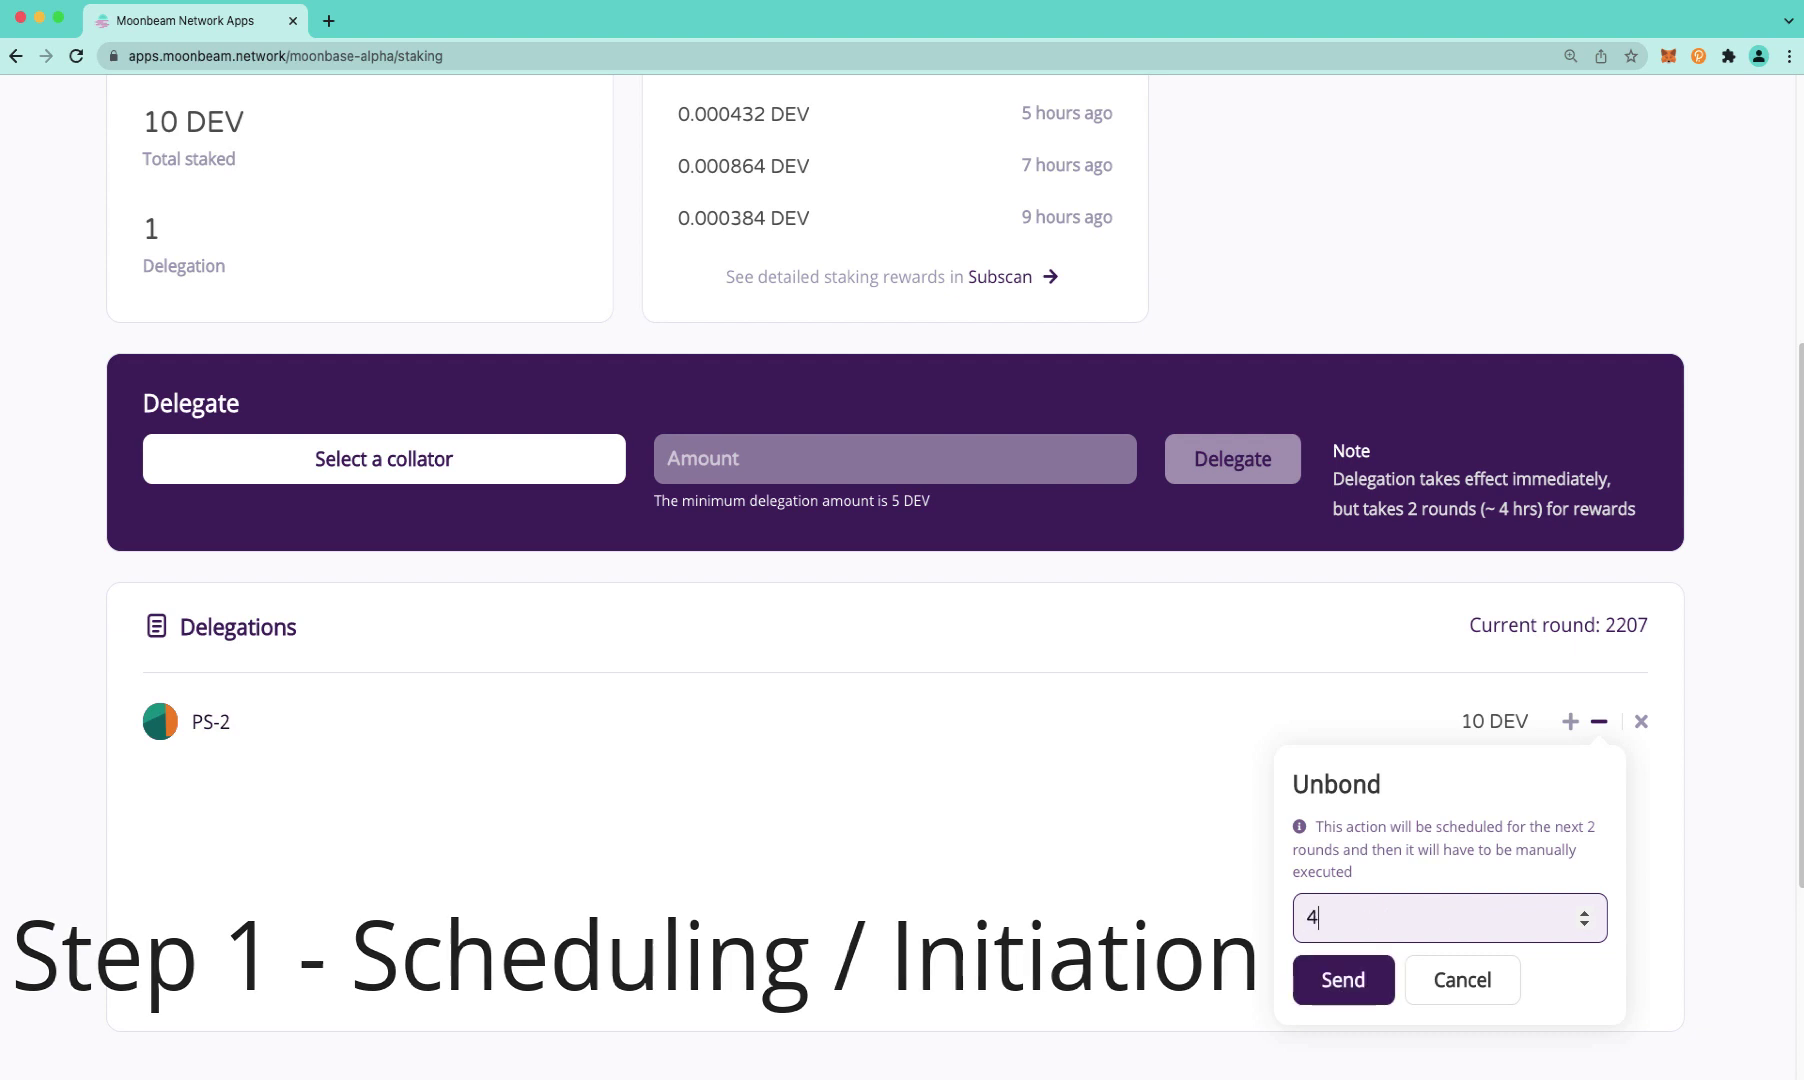
click(1343, 979)
scroll(1715, 492, down, 1)
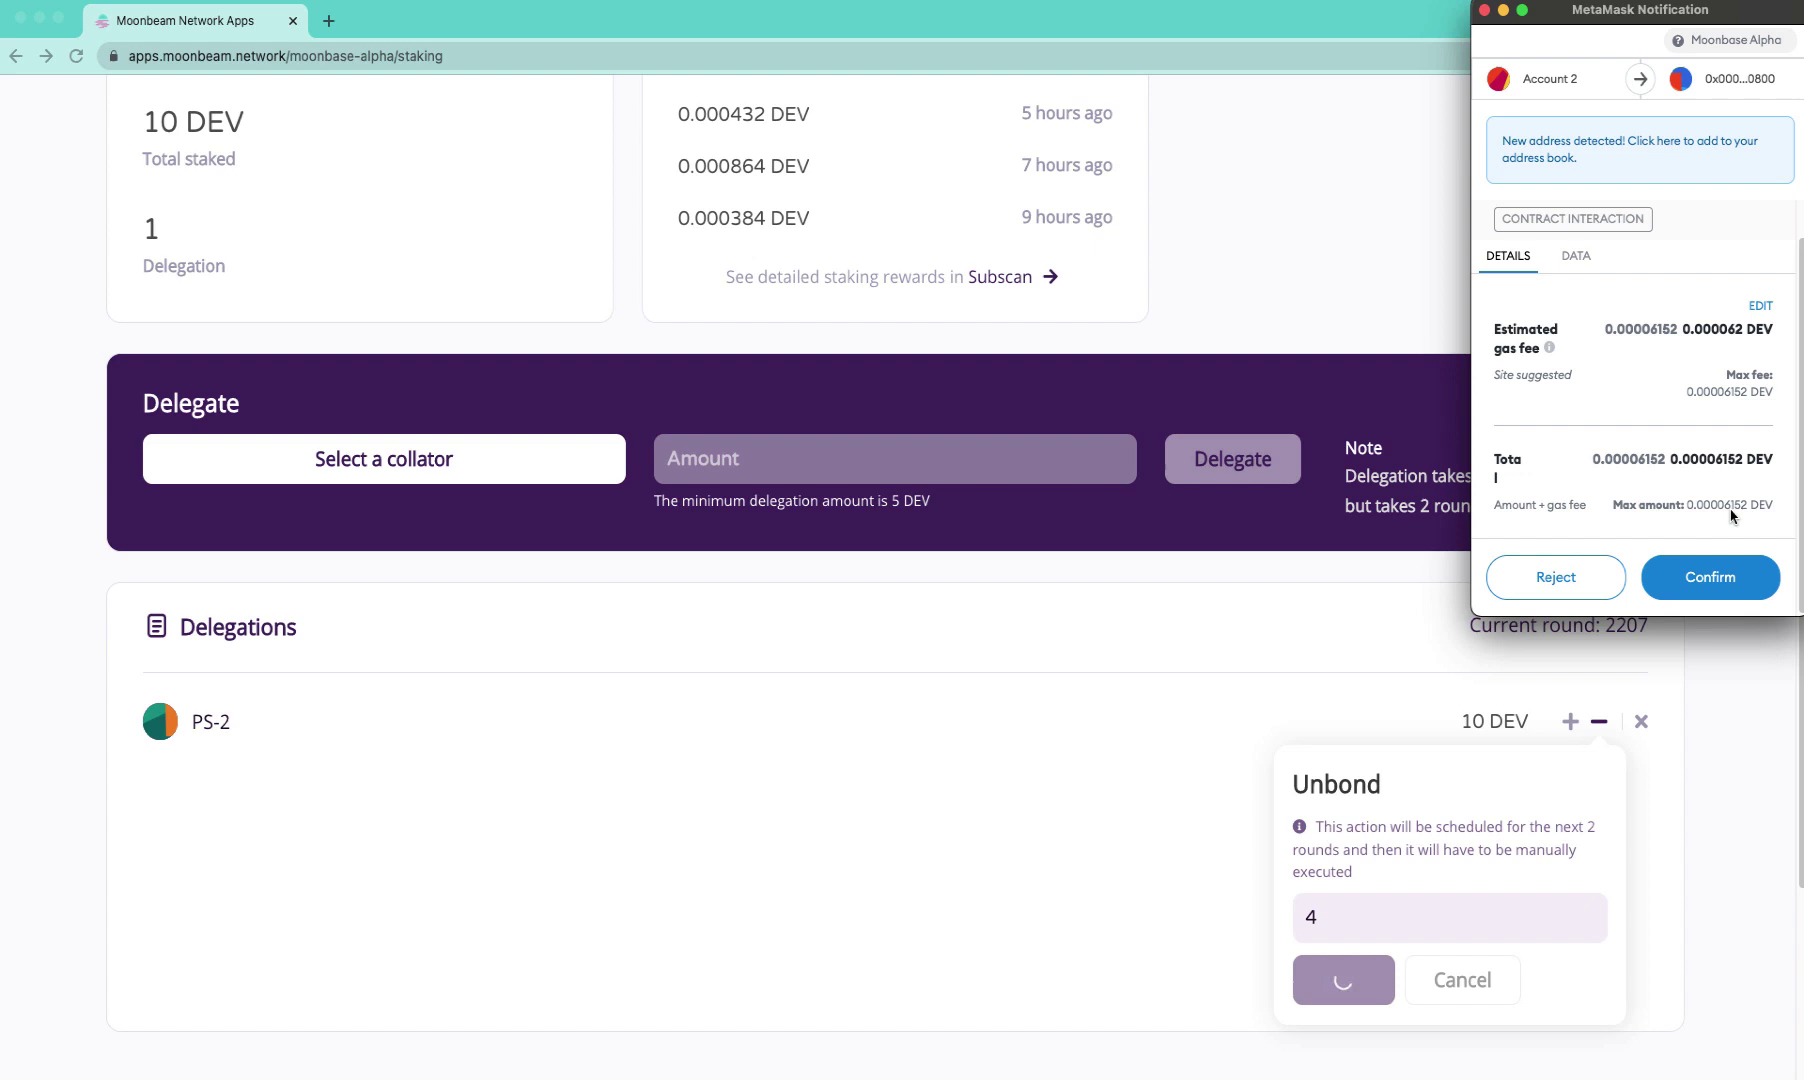
click(1711, 577)
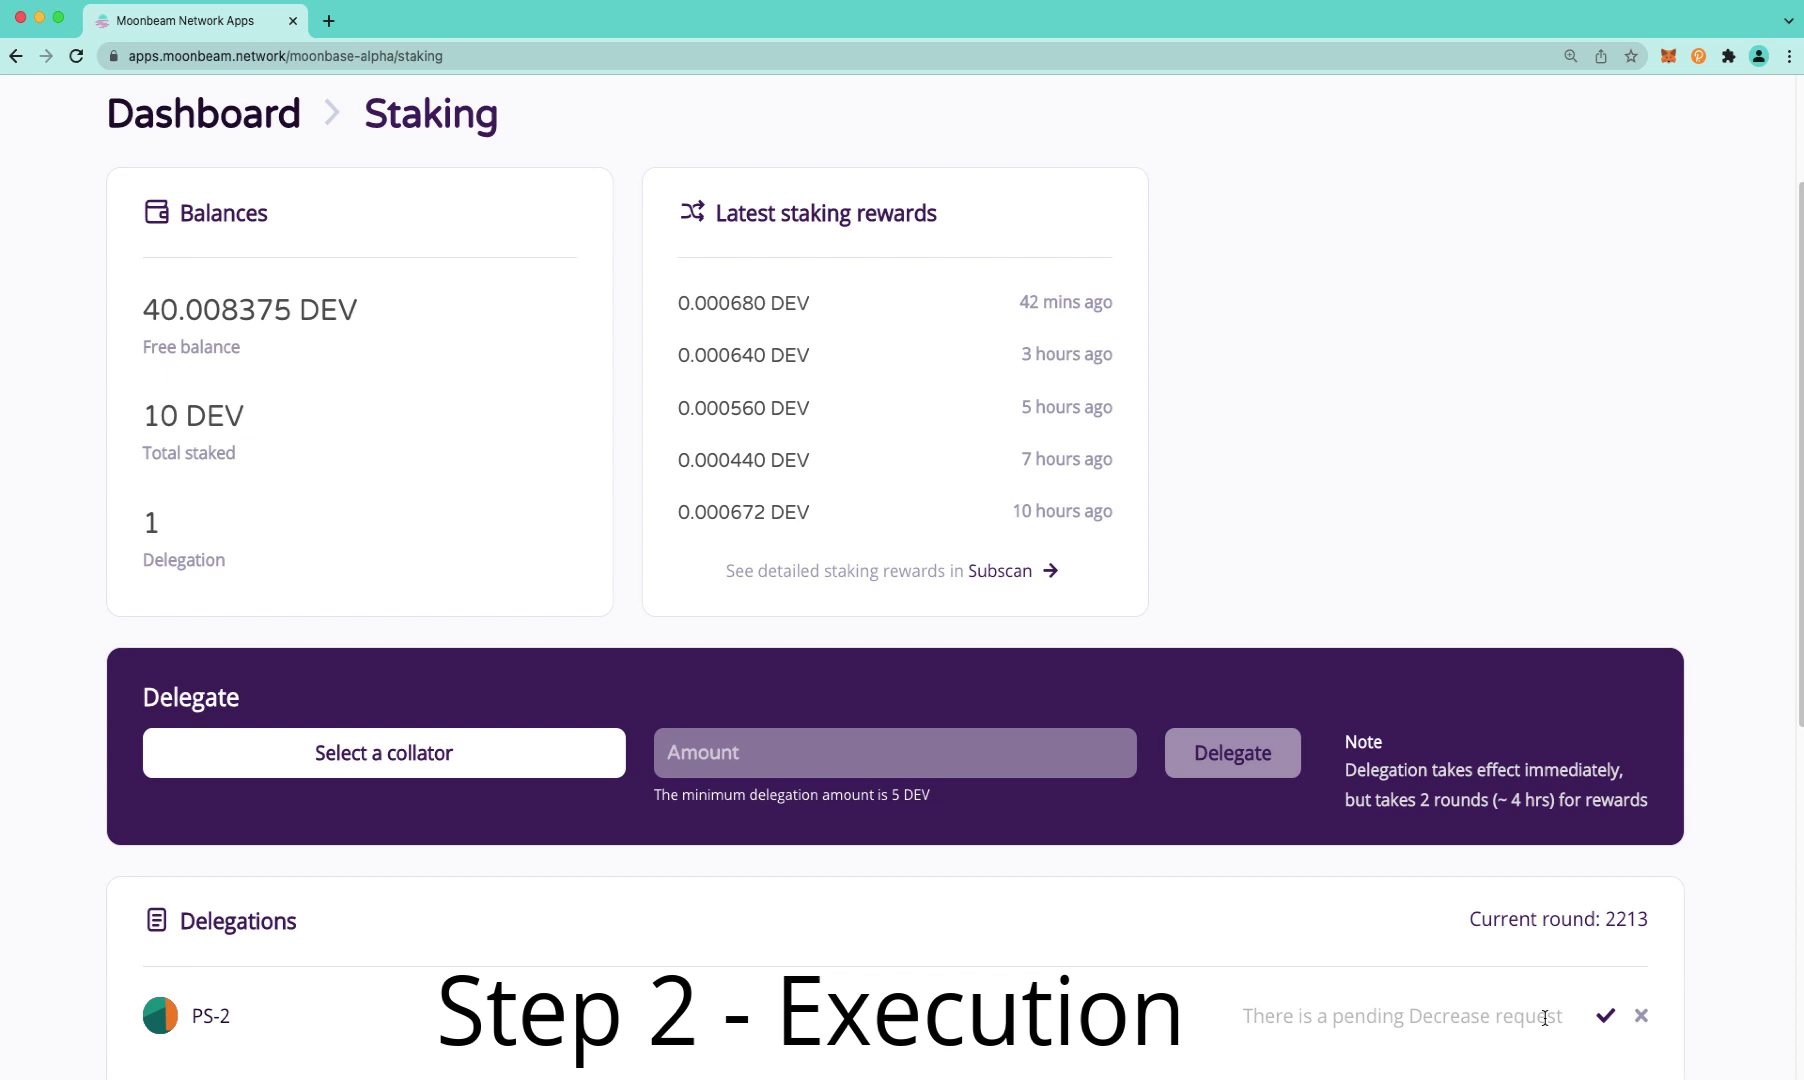
Execute the pending 4 DEV decrease request on the PS-2 delegation
click(1605, 1017)
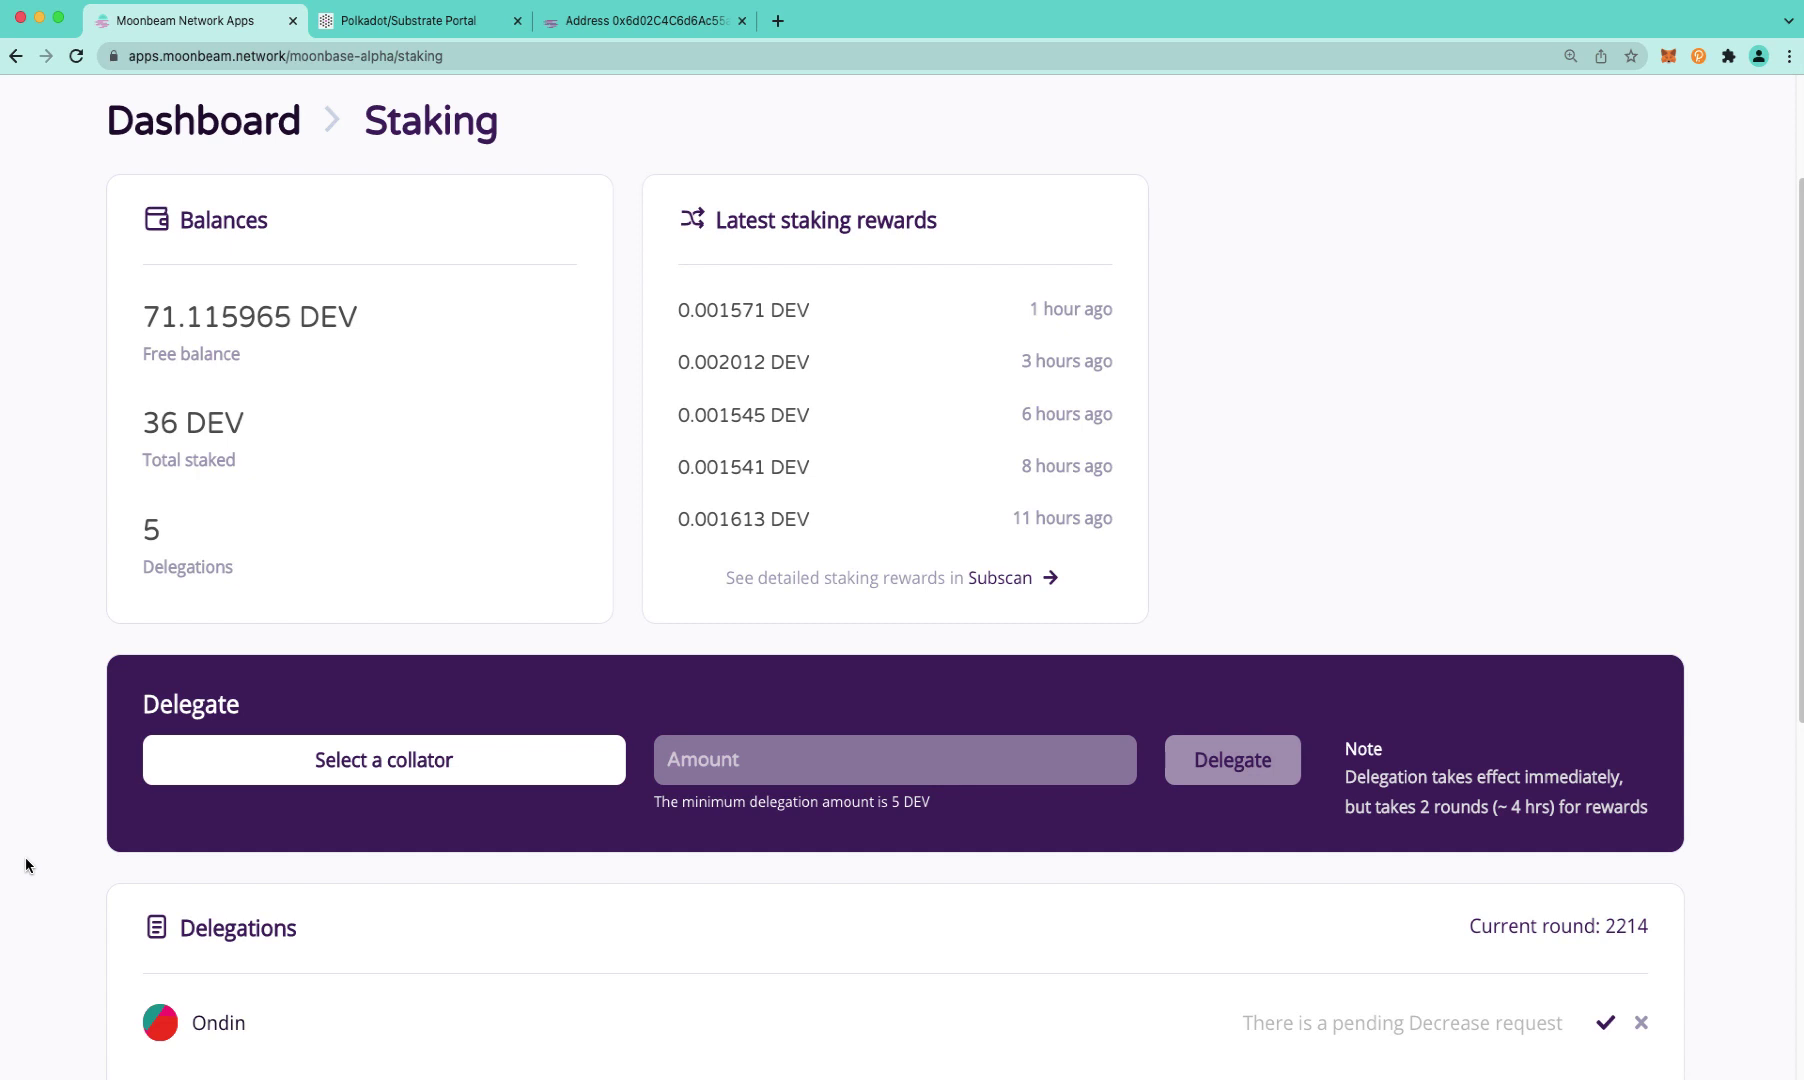
scroll(1016, 1021, down, 1)
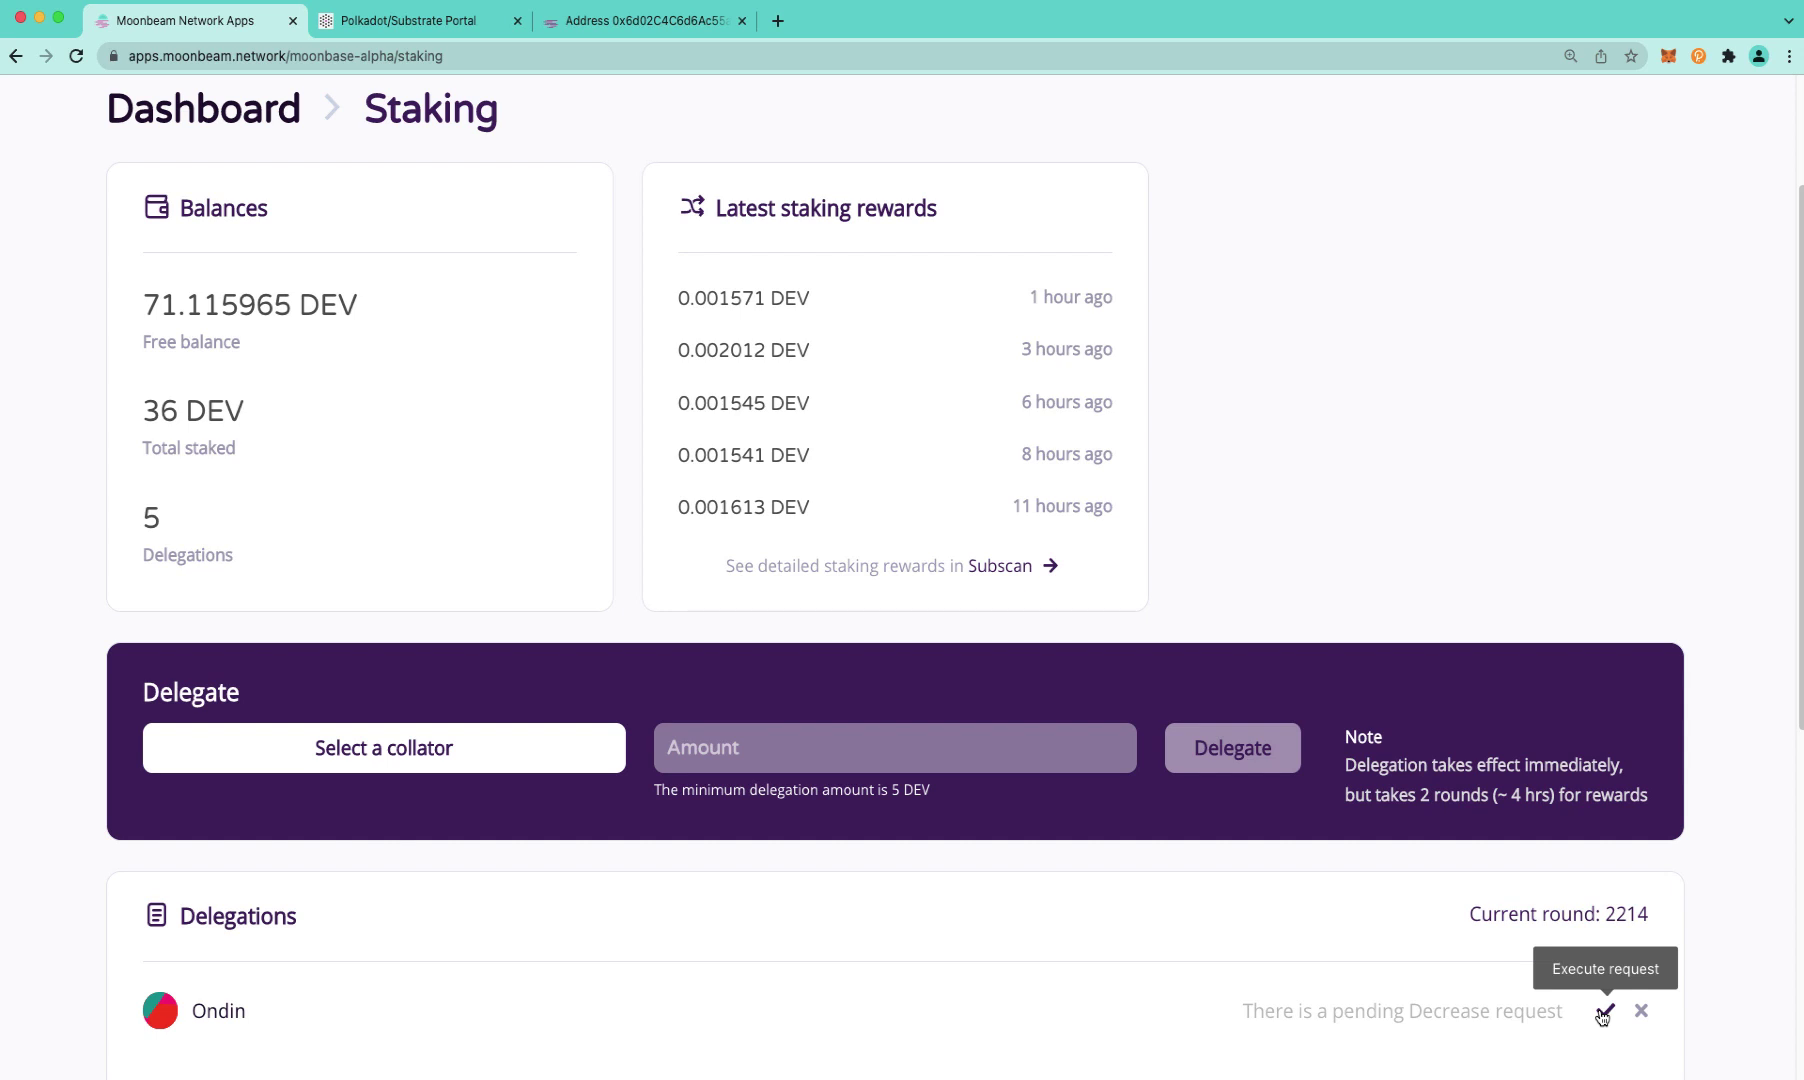
Look up the sample account on the Moonscan block explorer
click(430, 28)
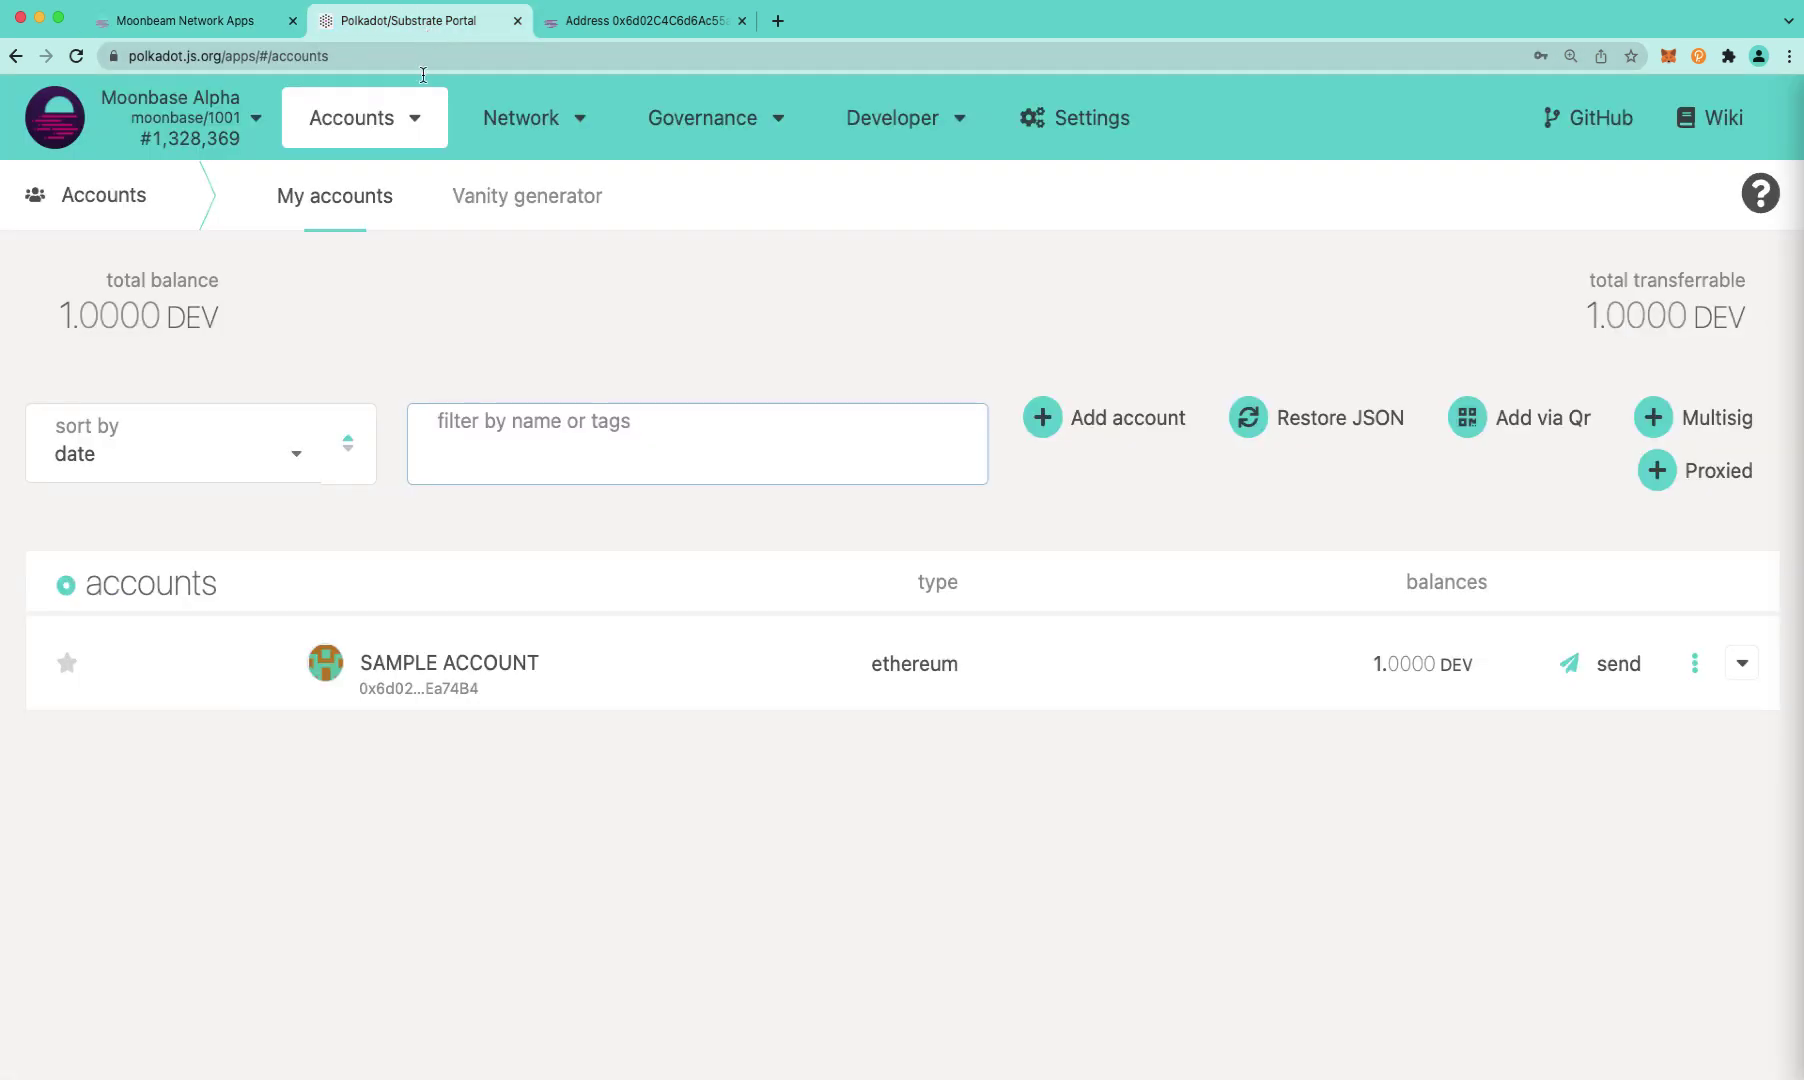
mouse_move(405, 175)
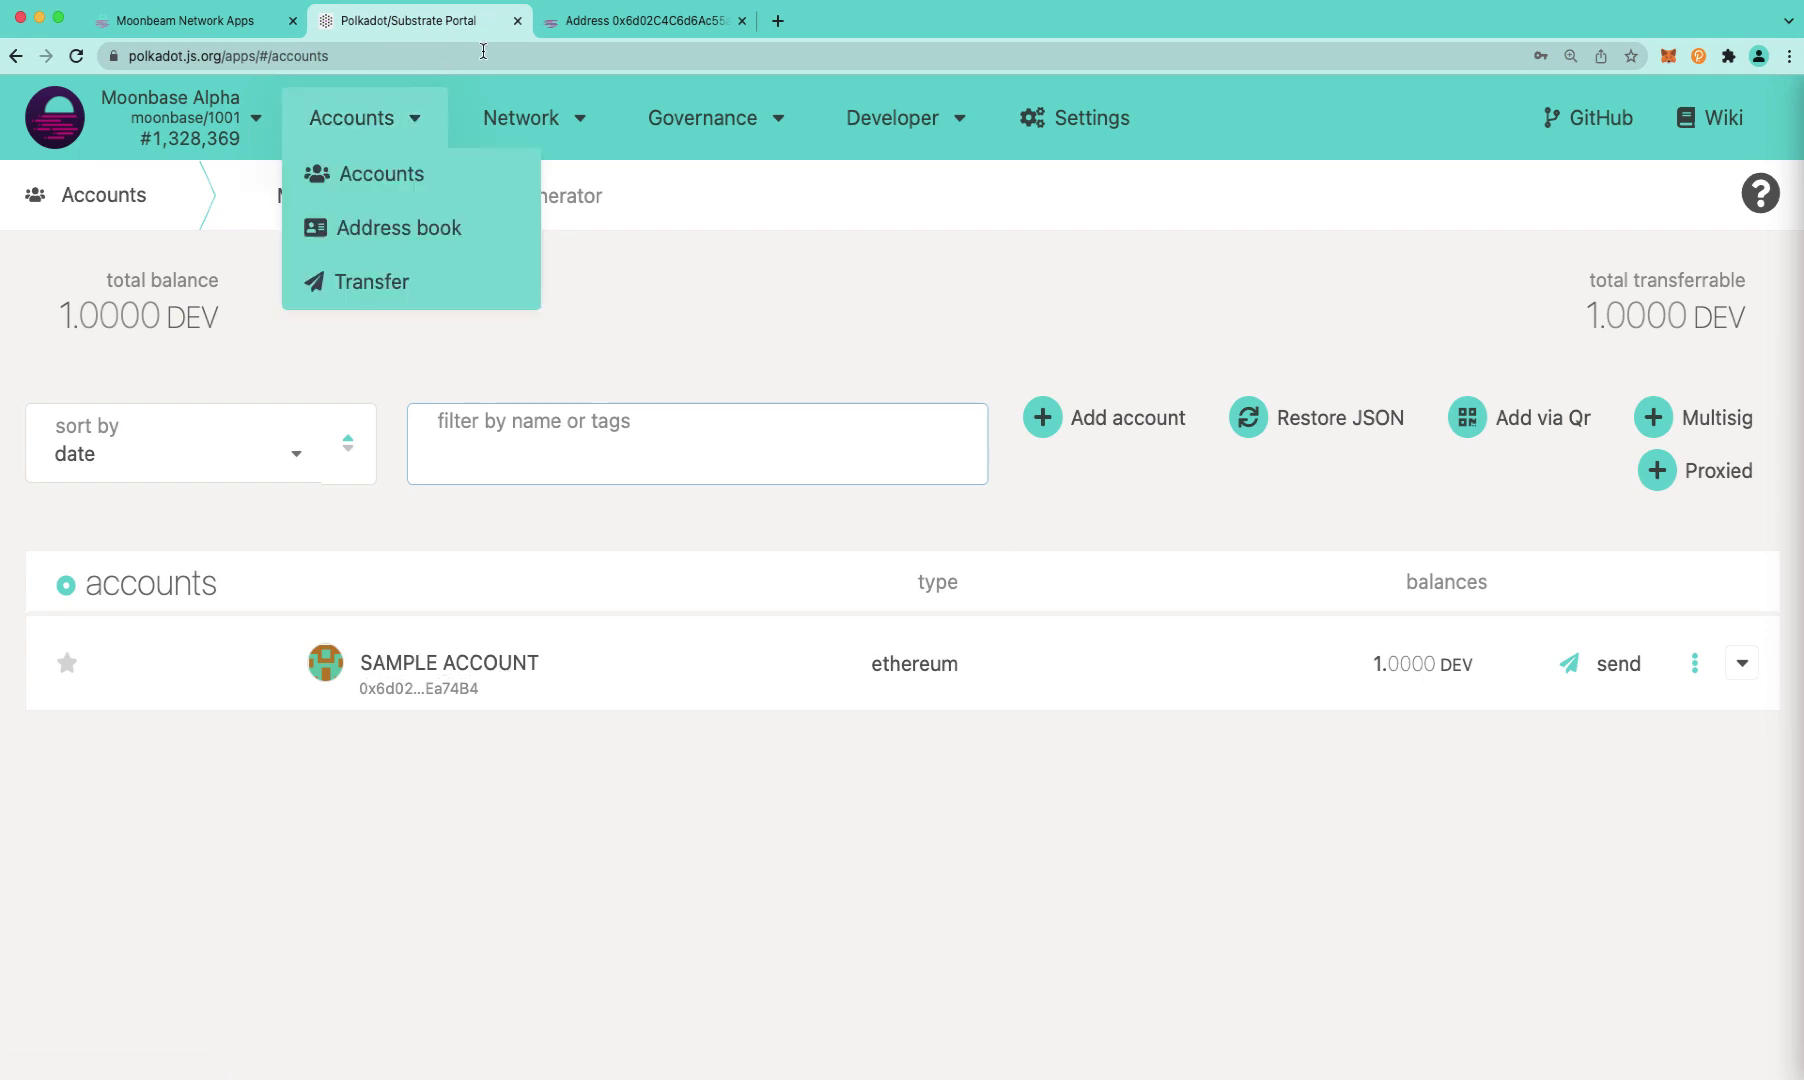
click(586, 30)
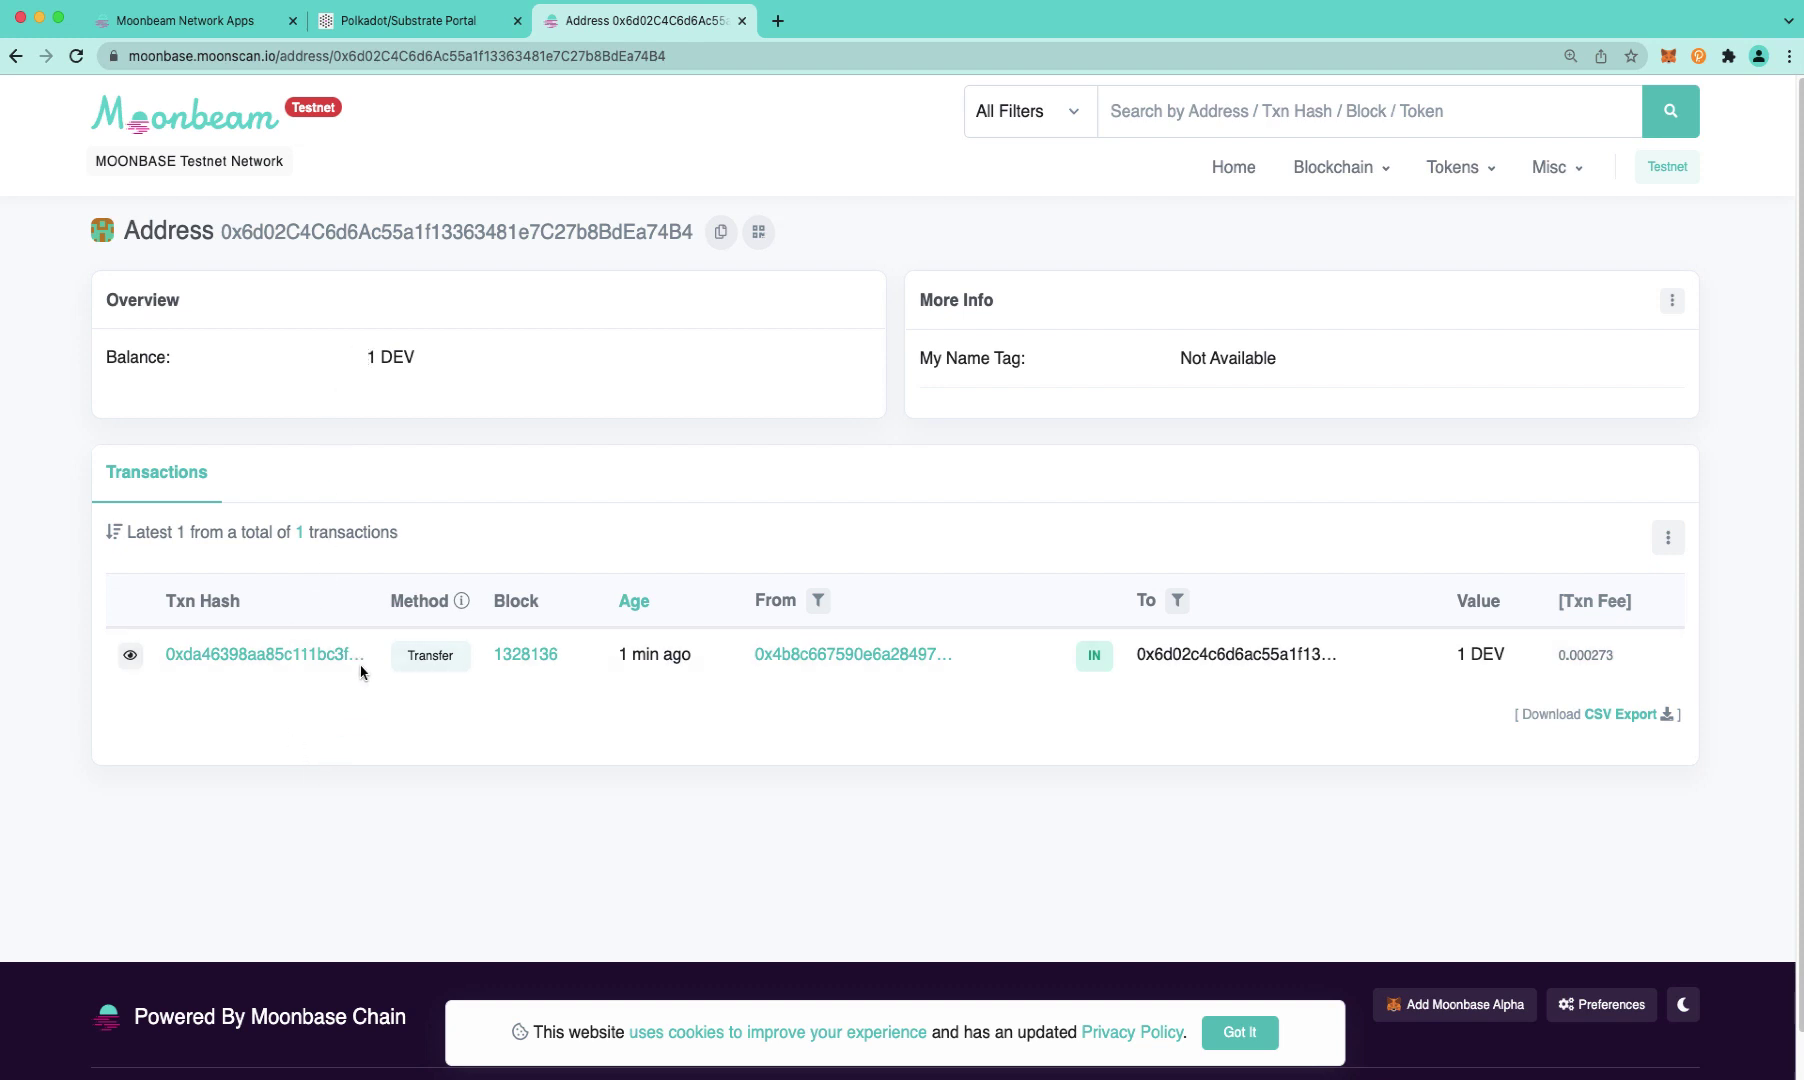
Open the Developer > Extrinsics page in Polkadot.js Apps
click(410, 30)
mouse_move(528, 117)
mouse_move(890, 122)
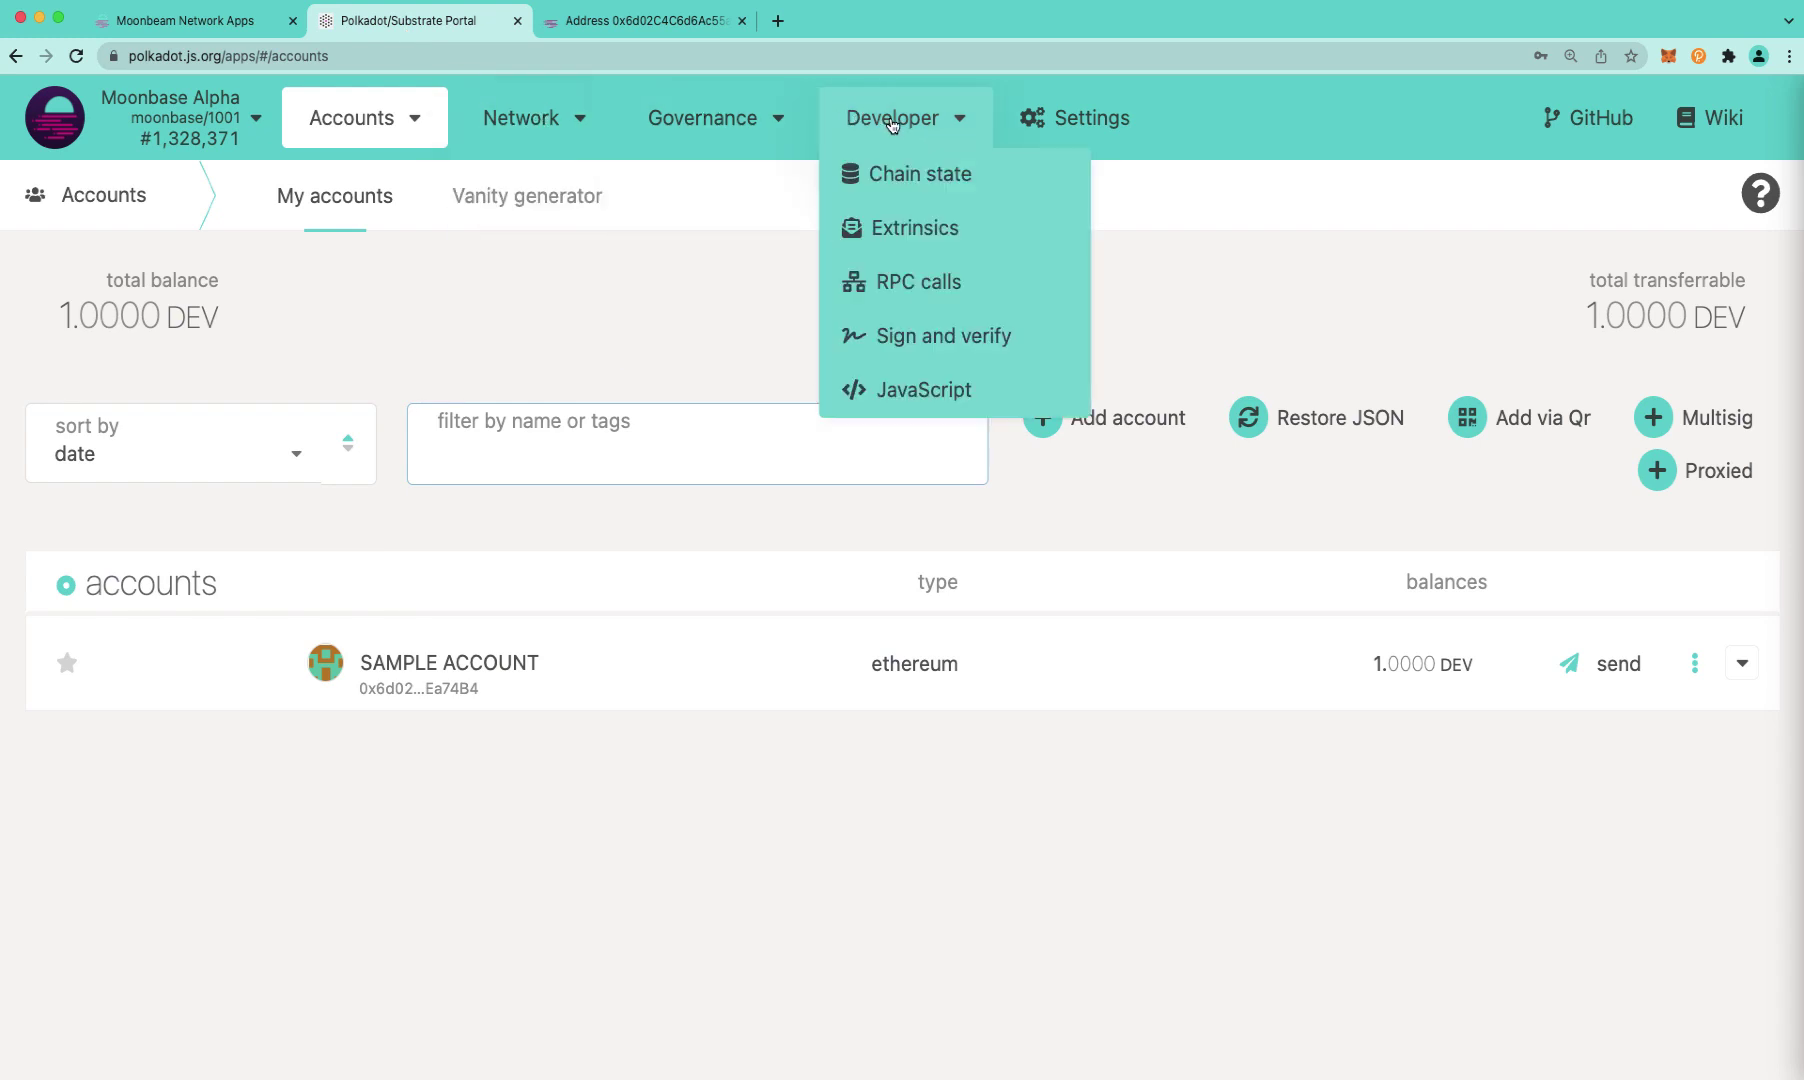
click(914, 229)
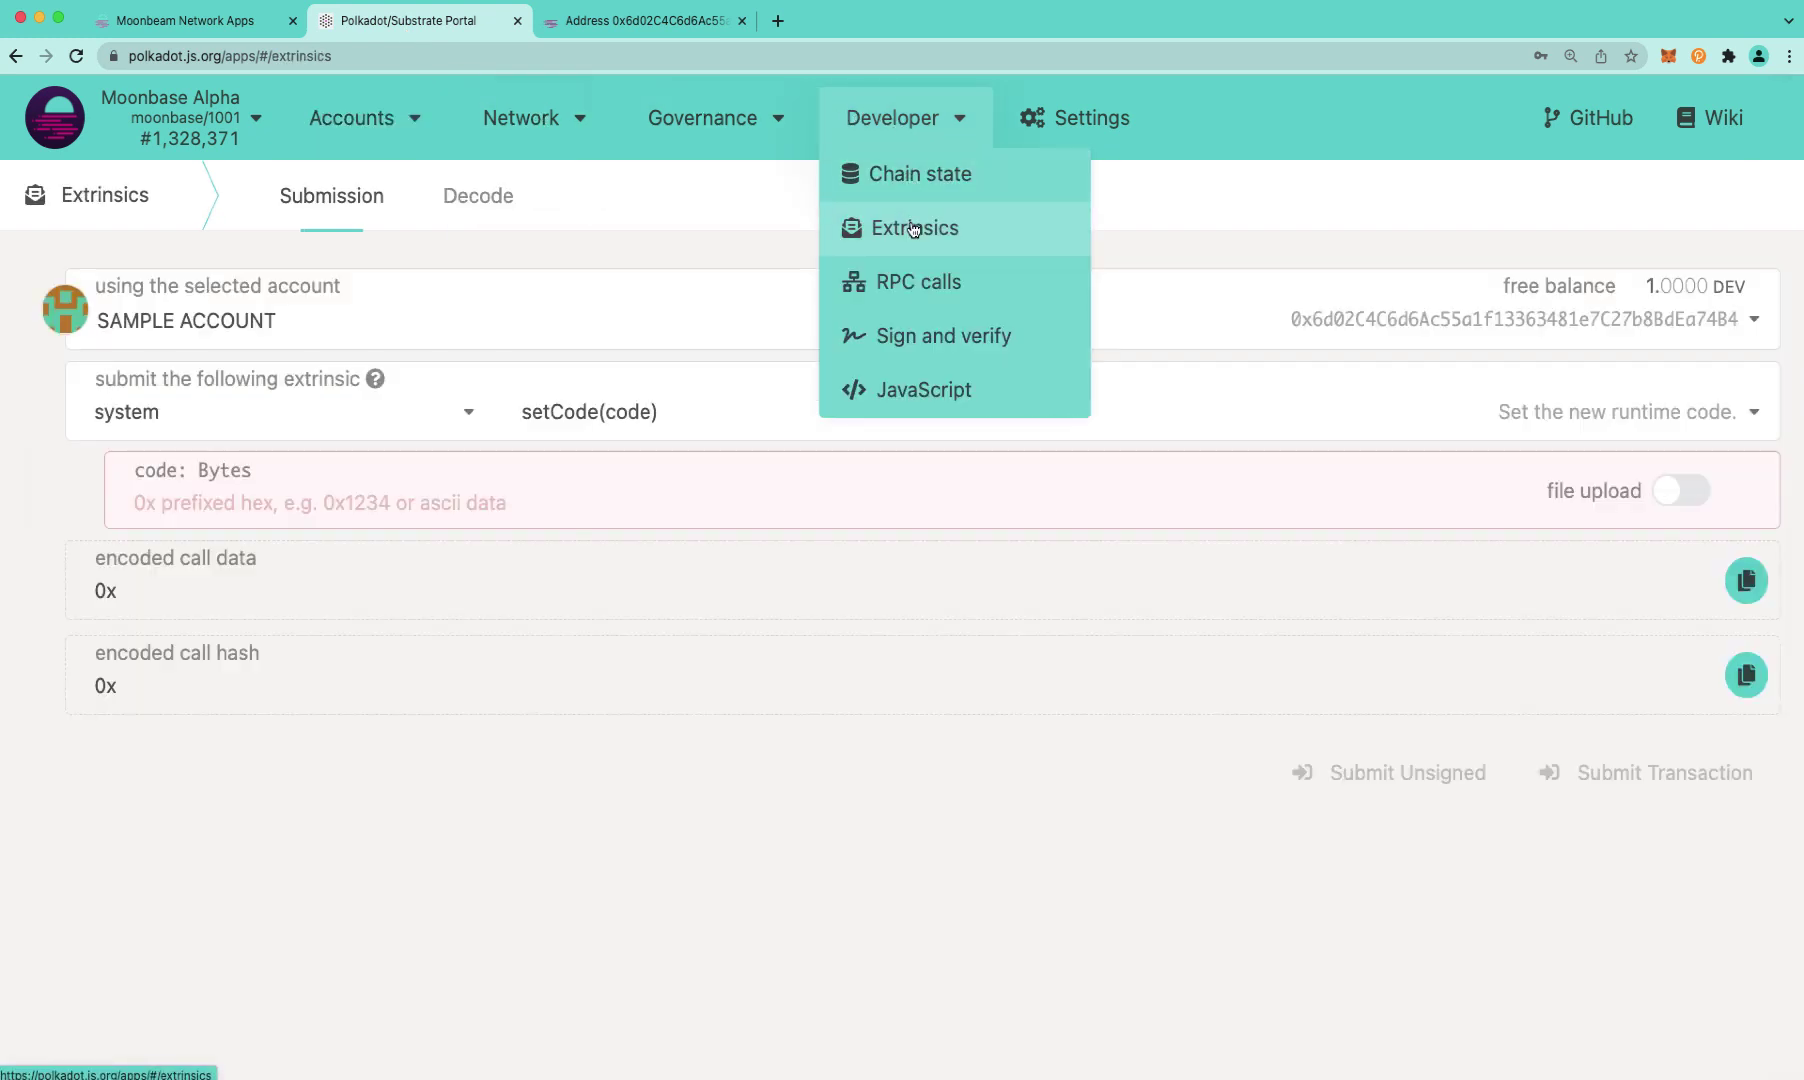
Select the parachainStaking module and its executeDelegationRequest call, then go back to the Moonbeam staking page
click(238, 413)
scroll(242, 518, up, 1)
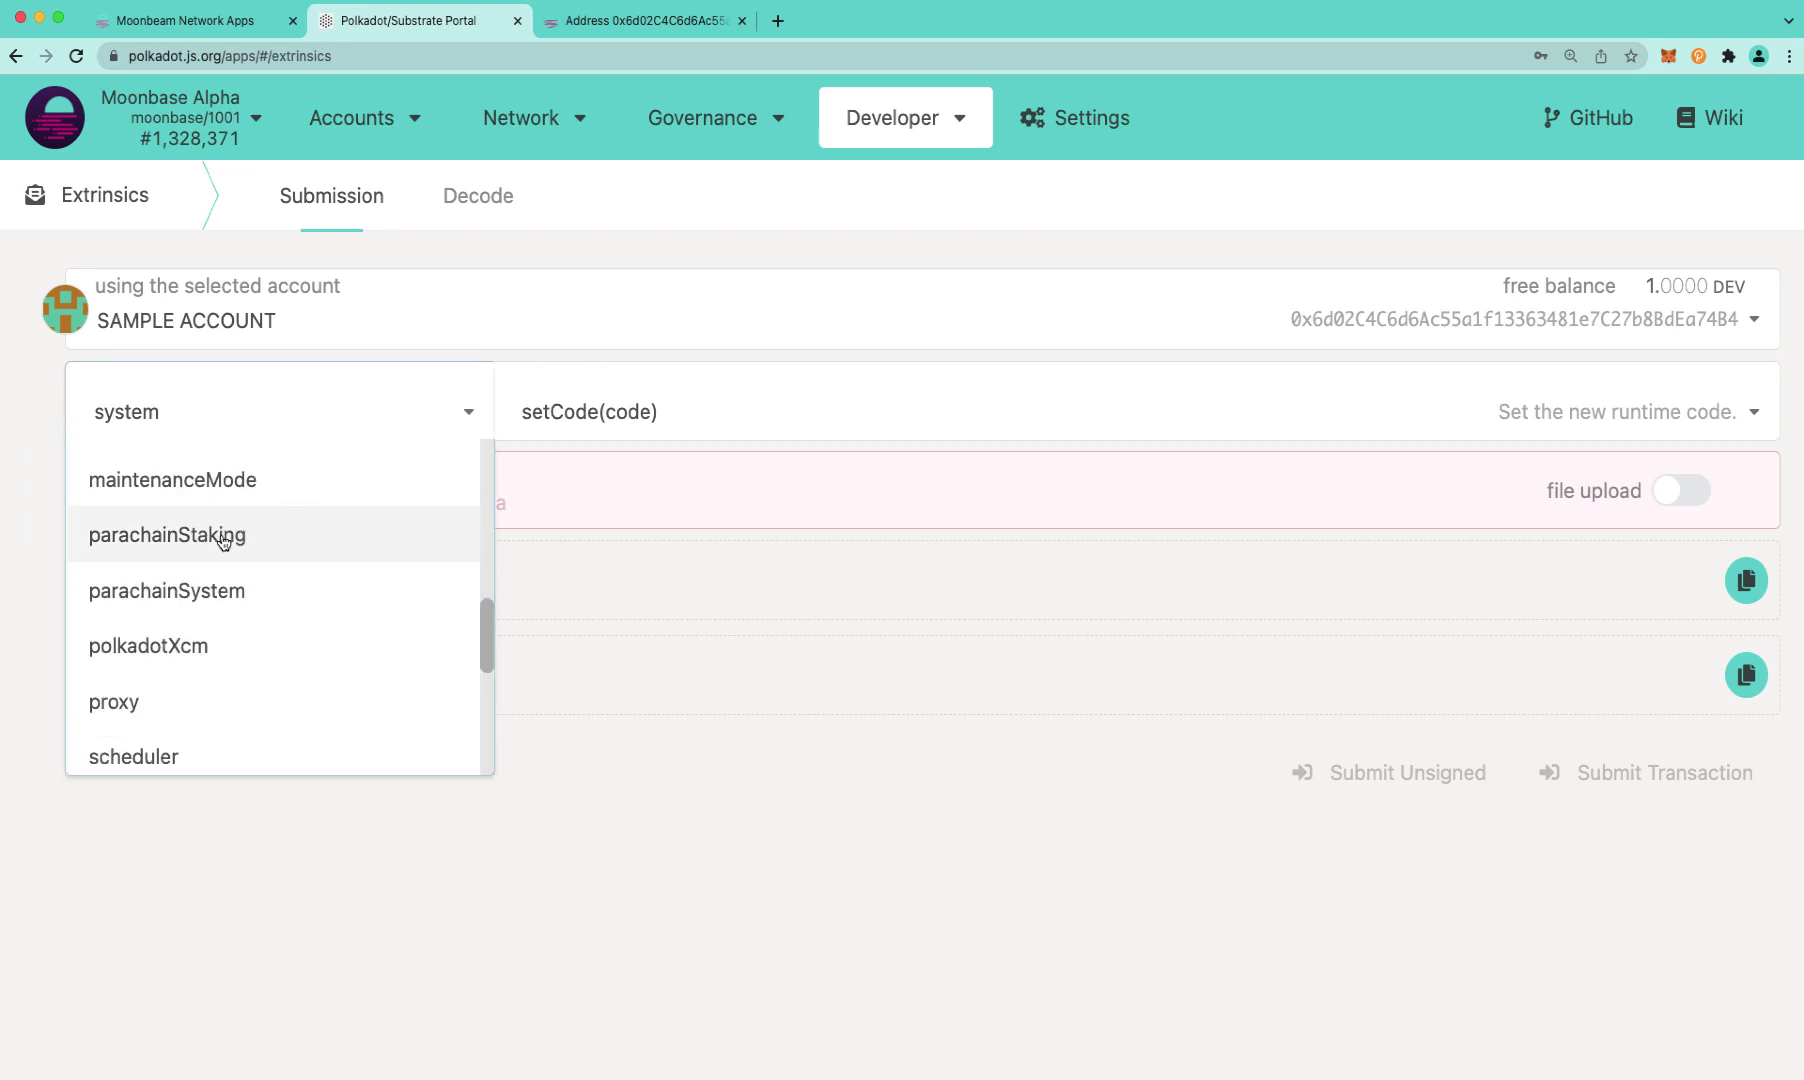
click(216, 553)
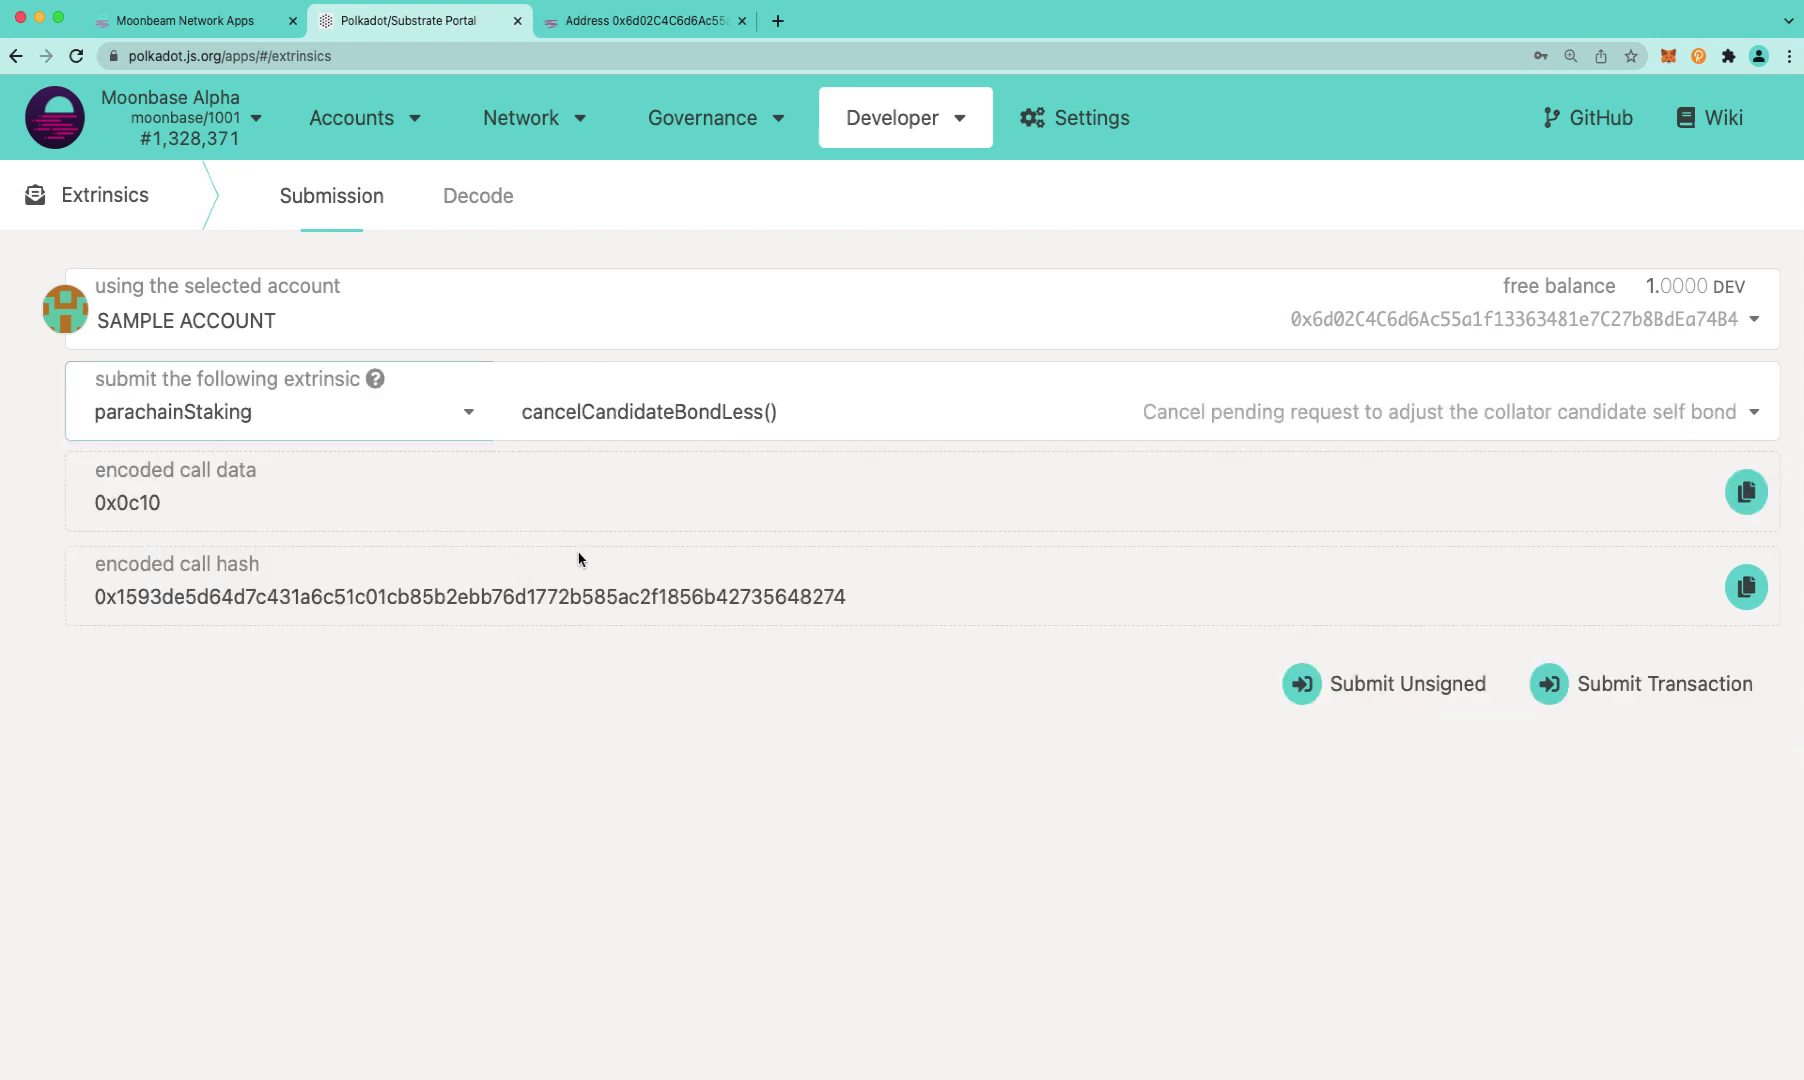
click(684, 436)
scroll(705, 556, down, 5)
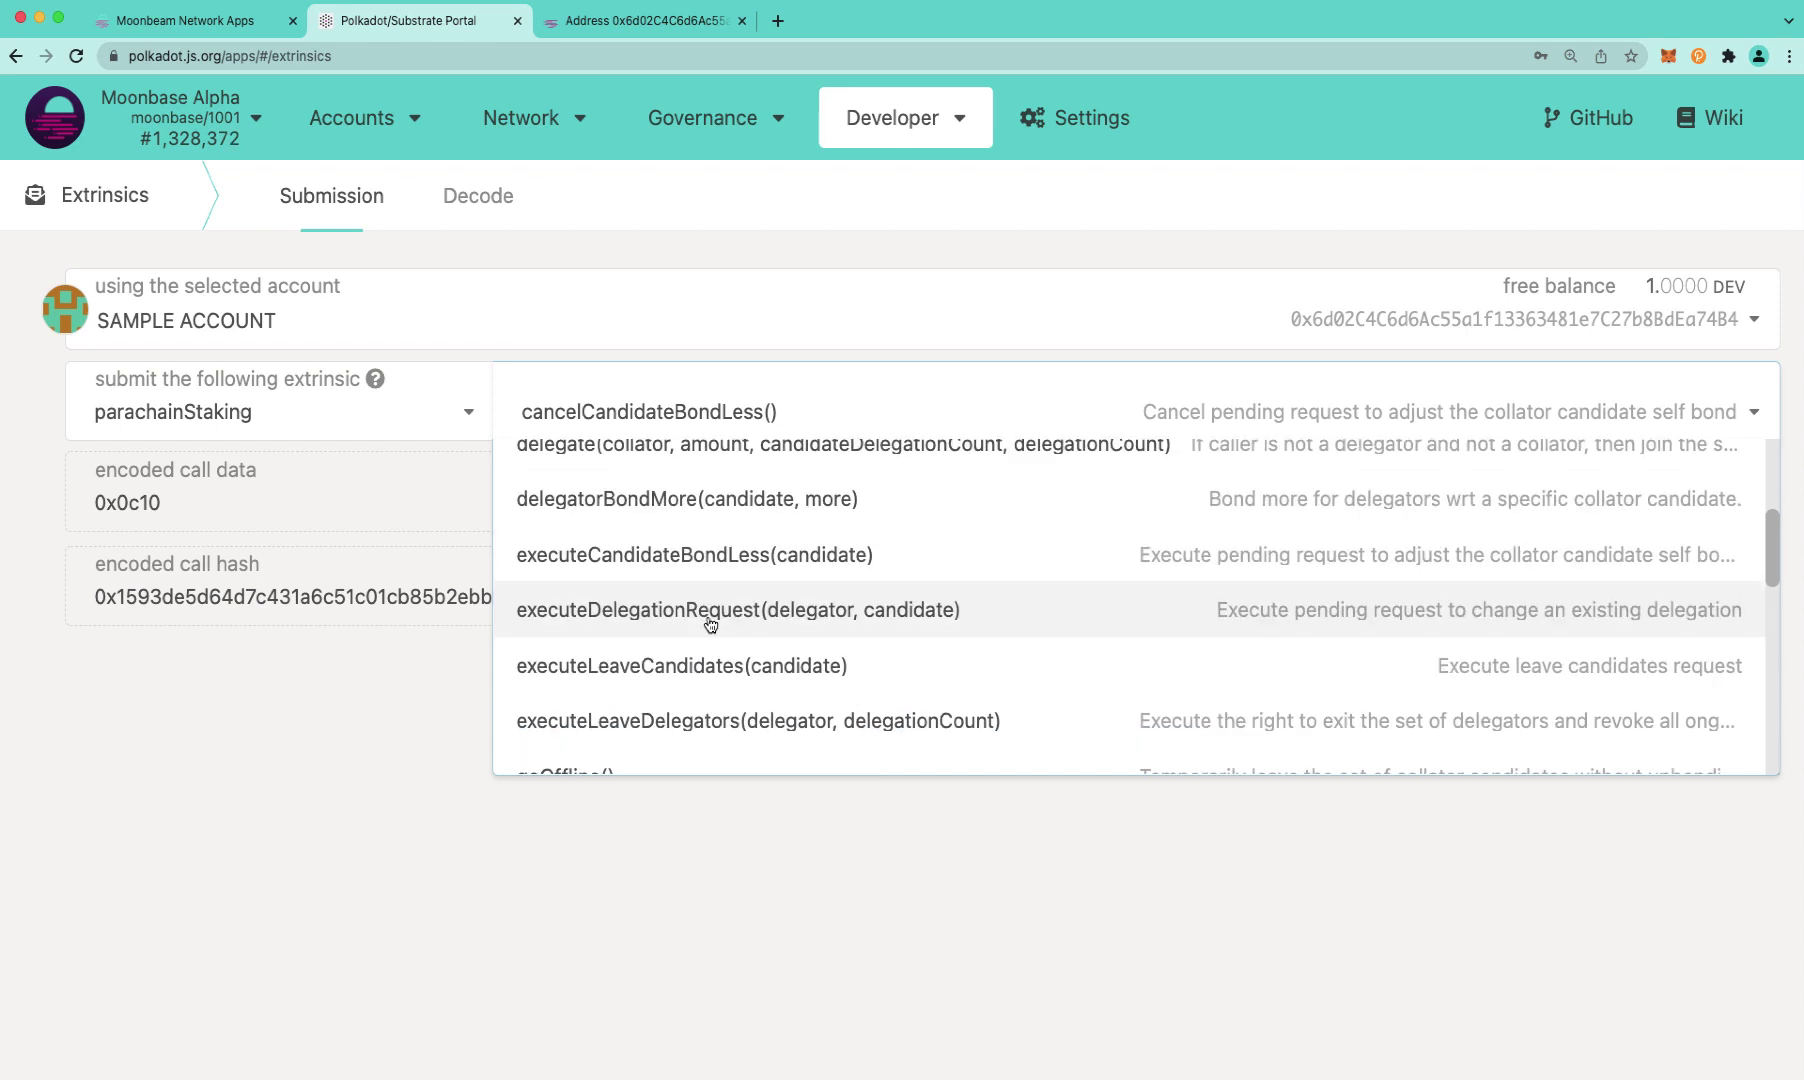
click(710, 625)
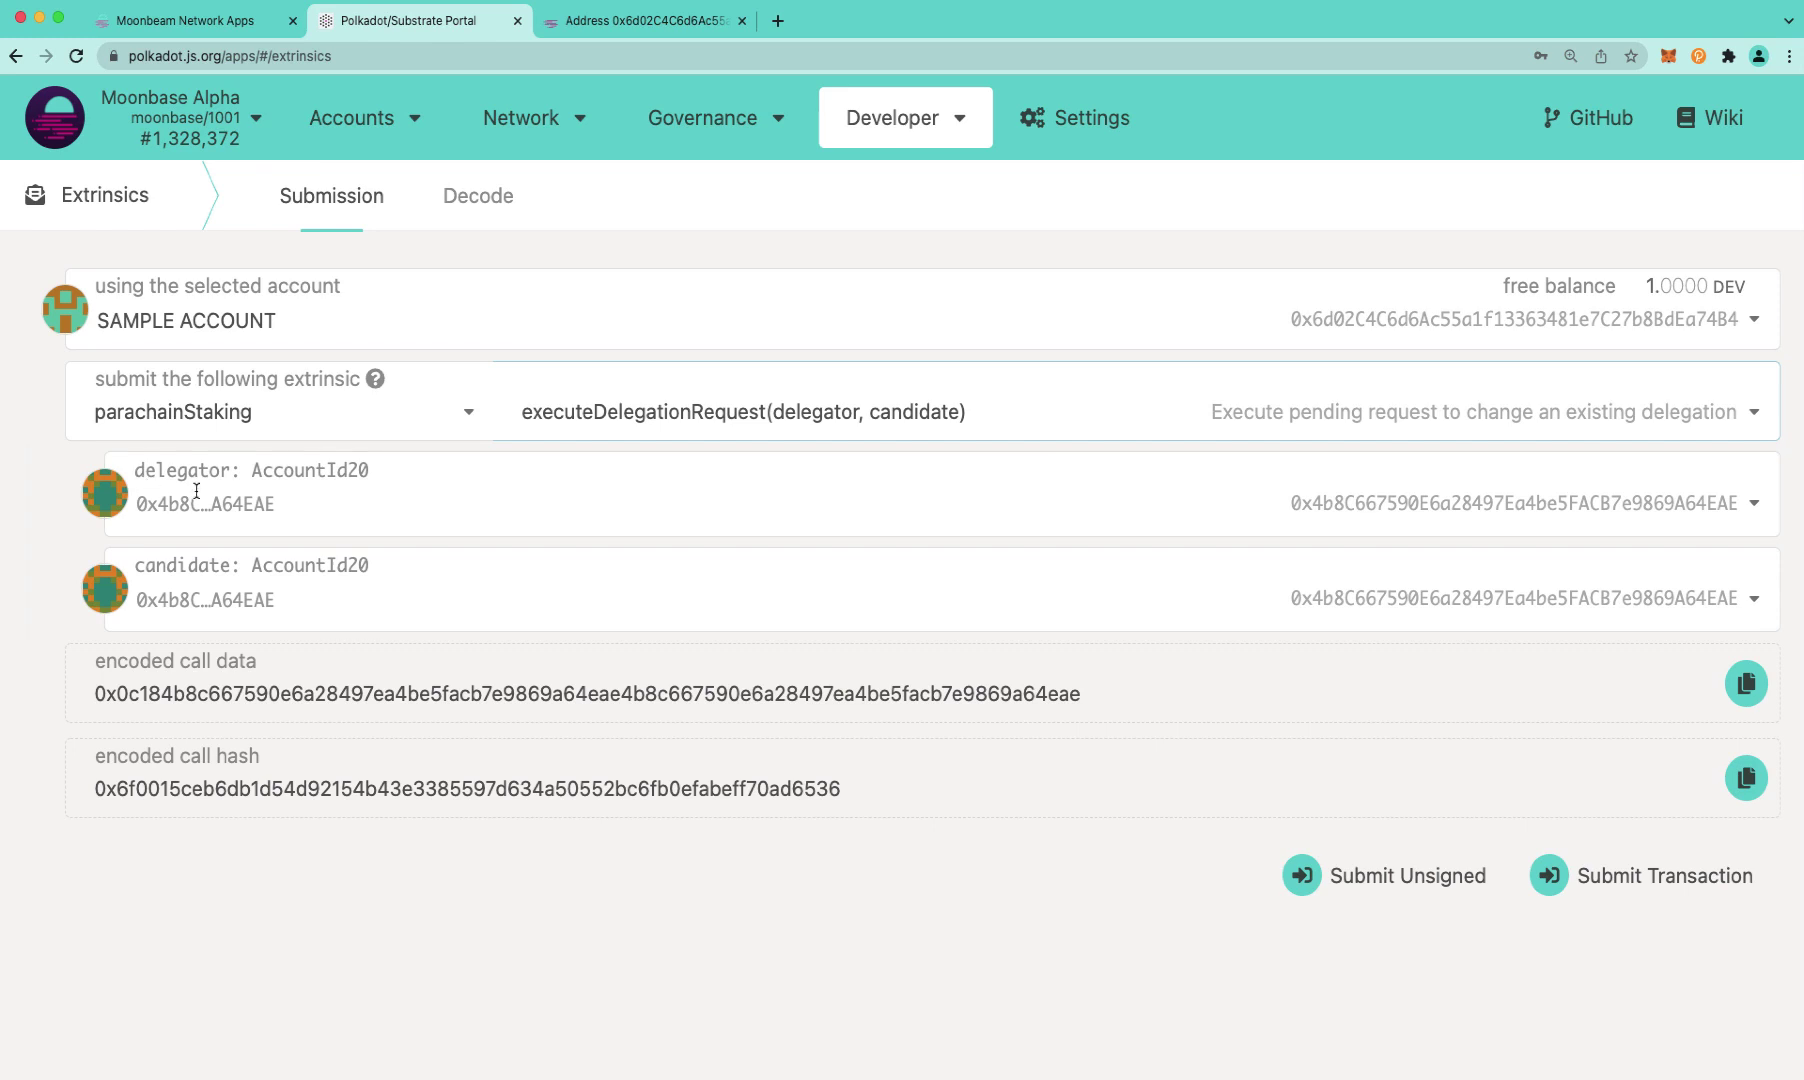
click(193, 22)
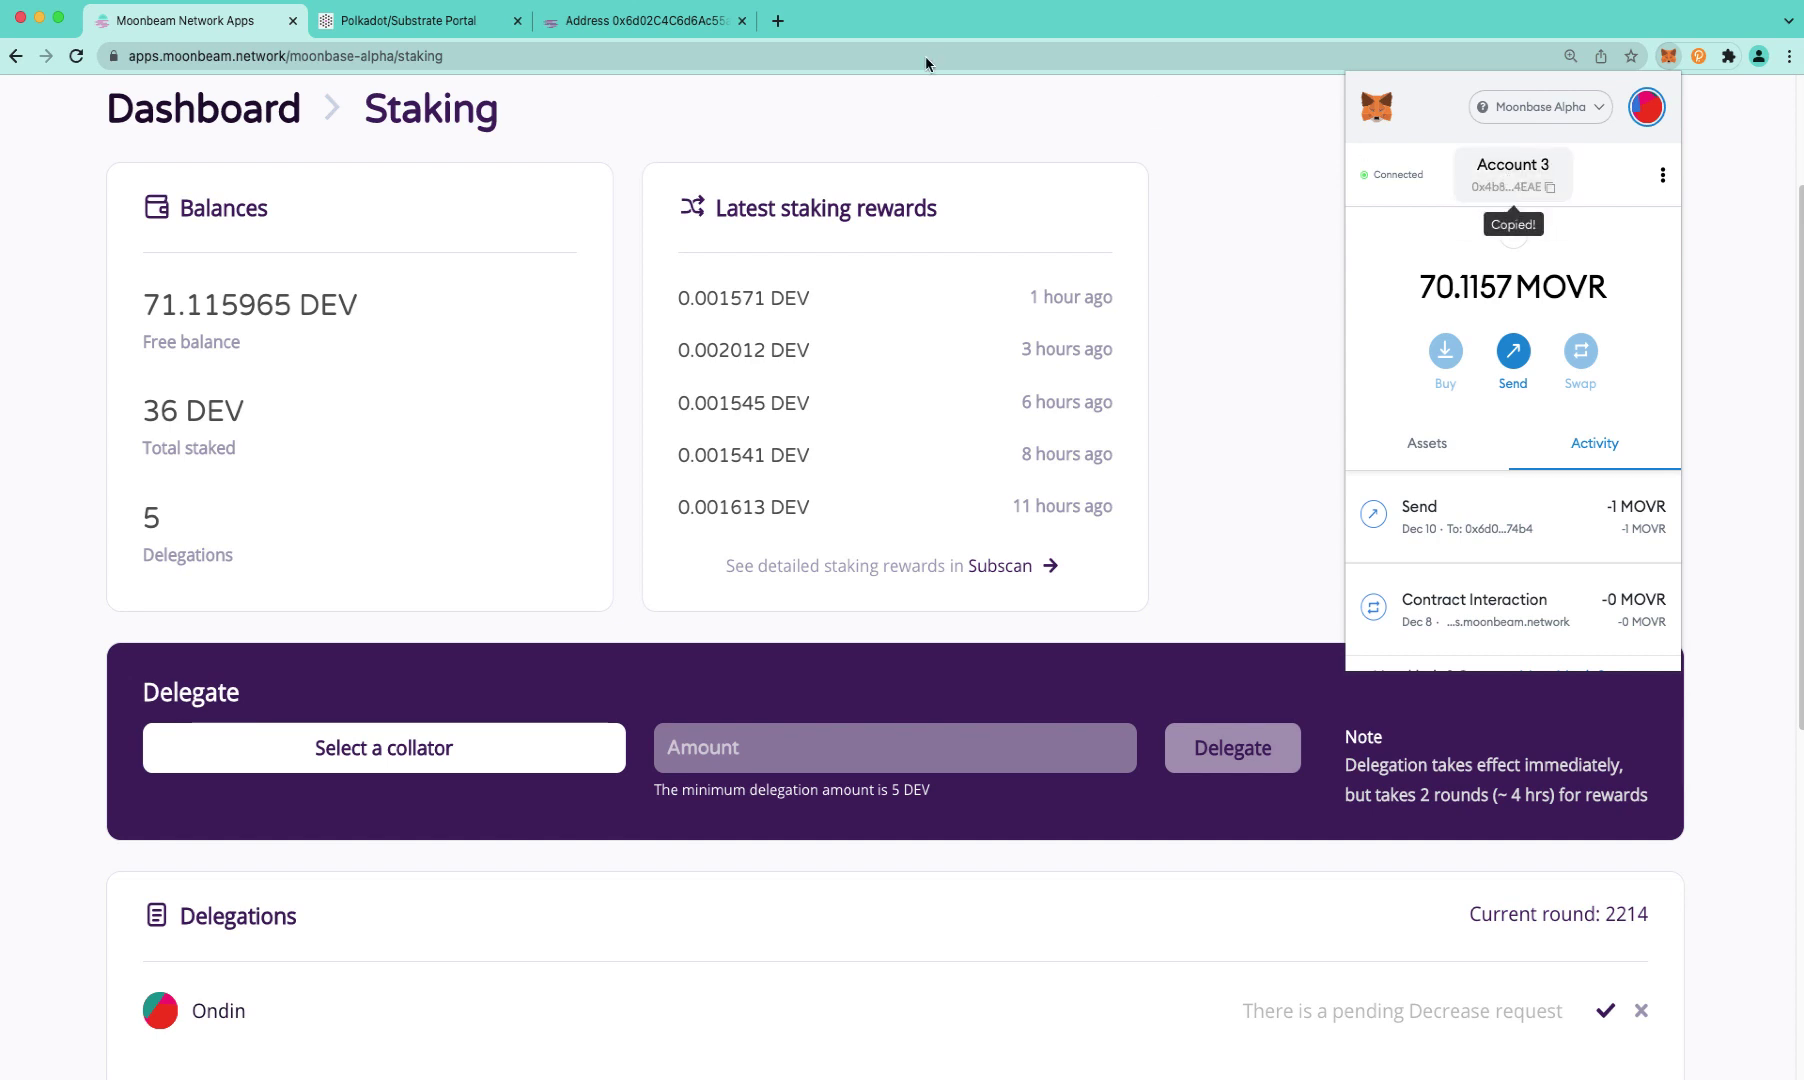
Paste the copied account address into the delegator field and select it
click(485, 27)
click(345, 500)
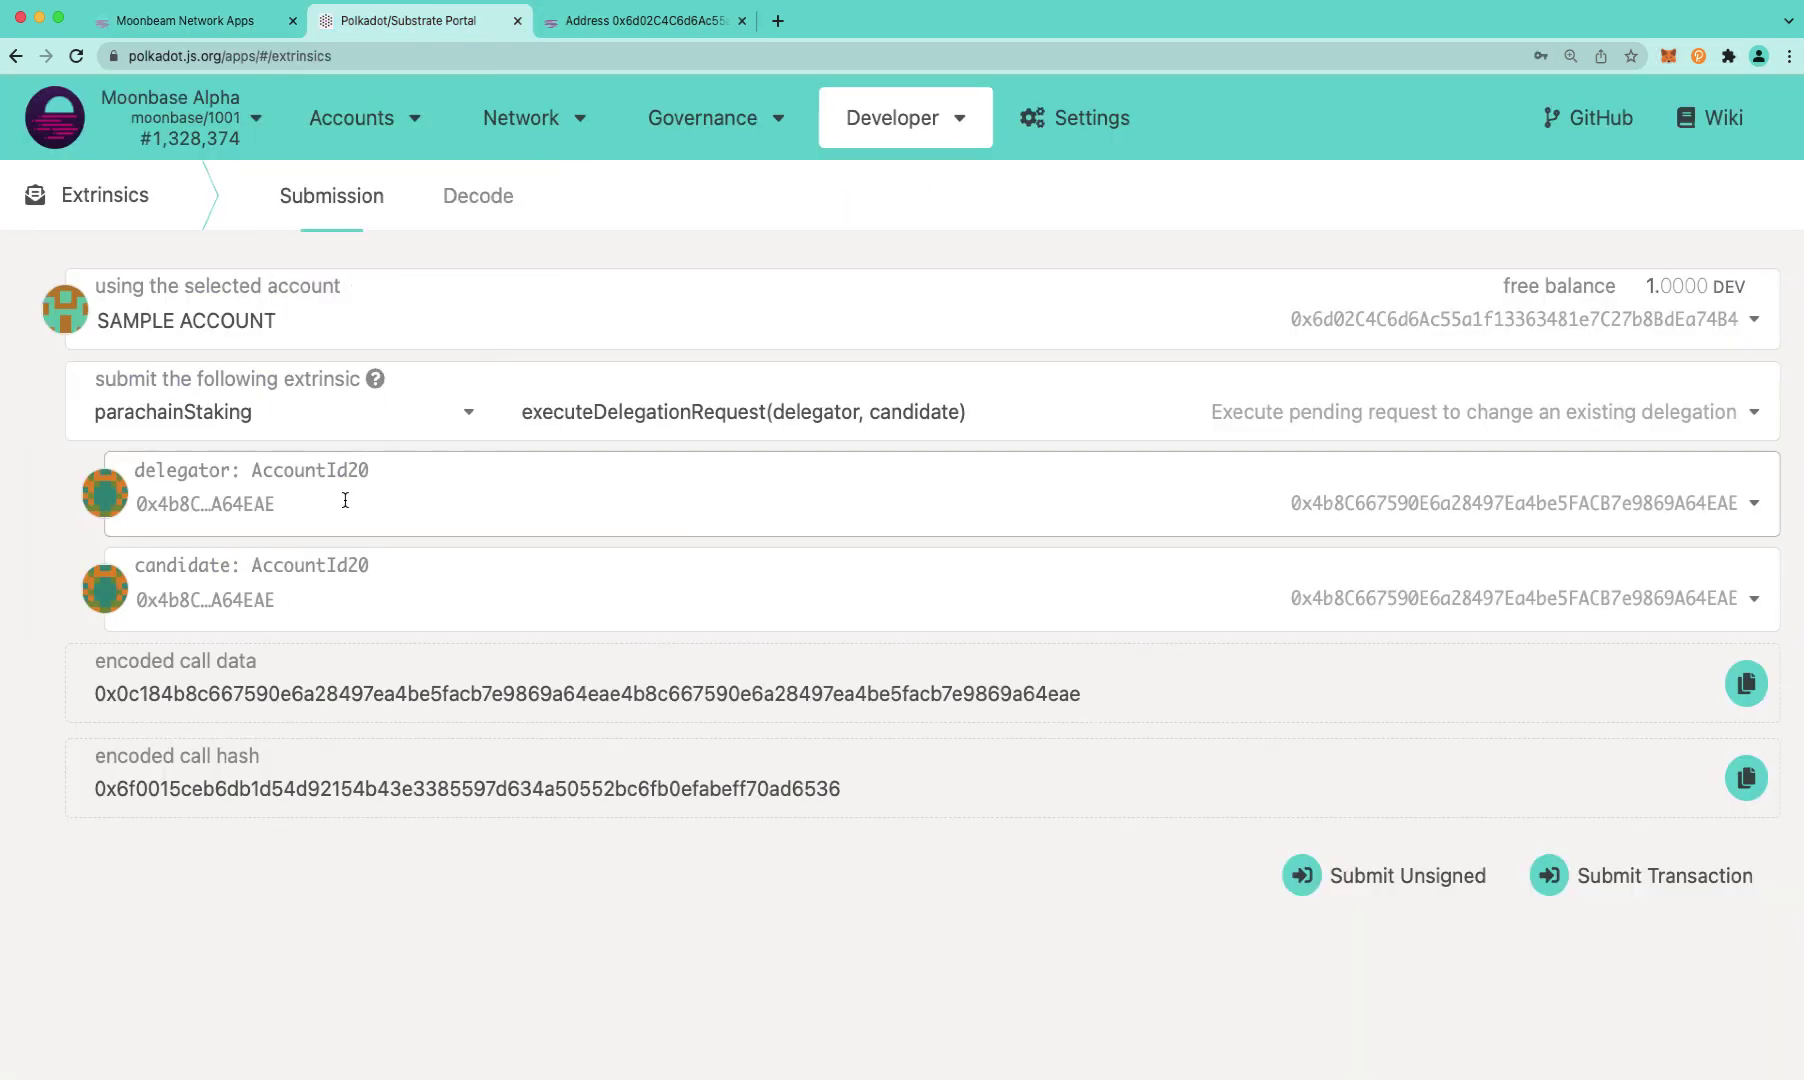
text(0x4b8C667590E6a28497Ea4be5FACB7e9869A64EAE)
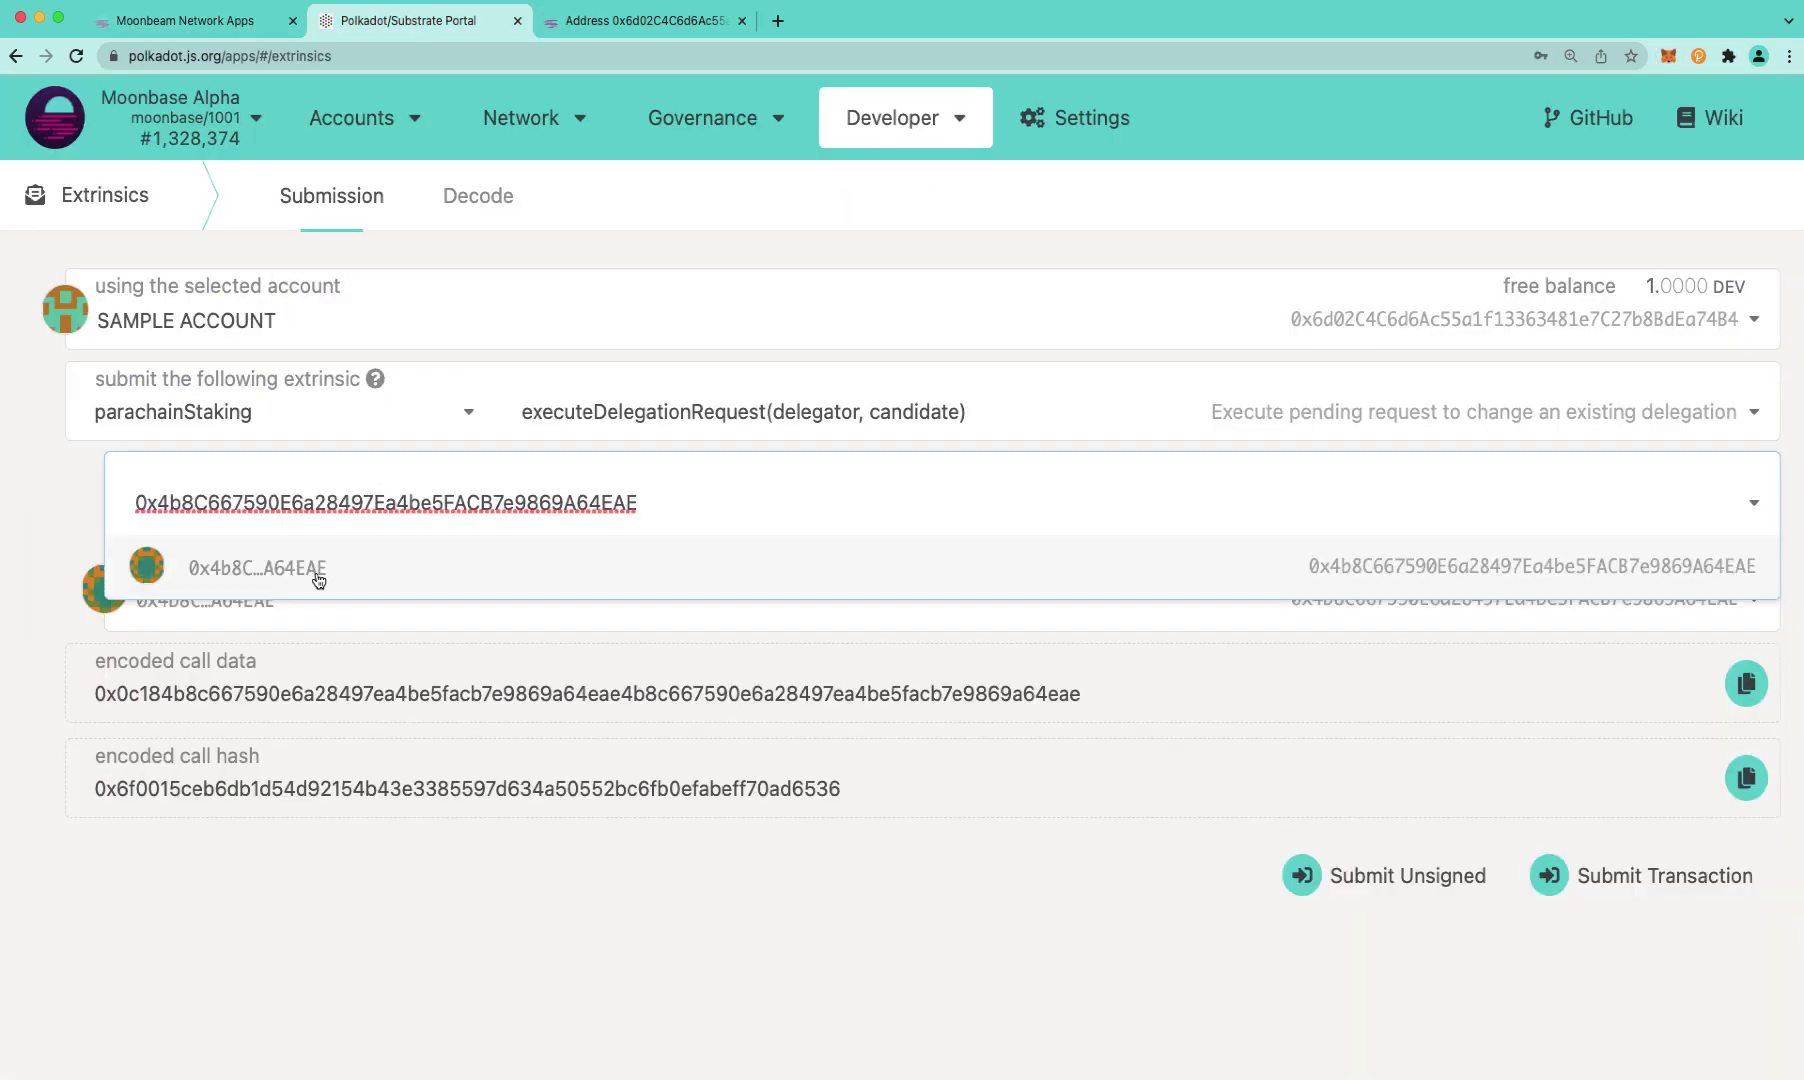
click(315, 577)
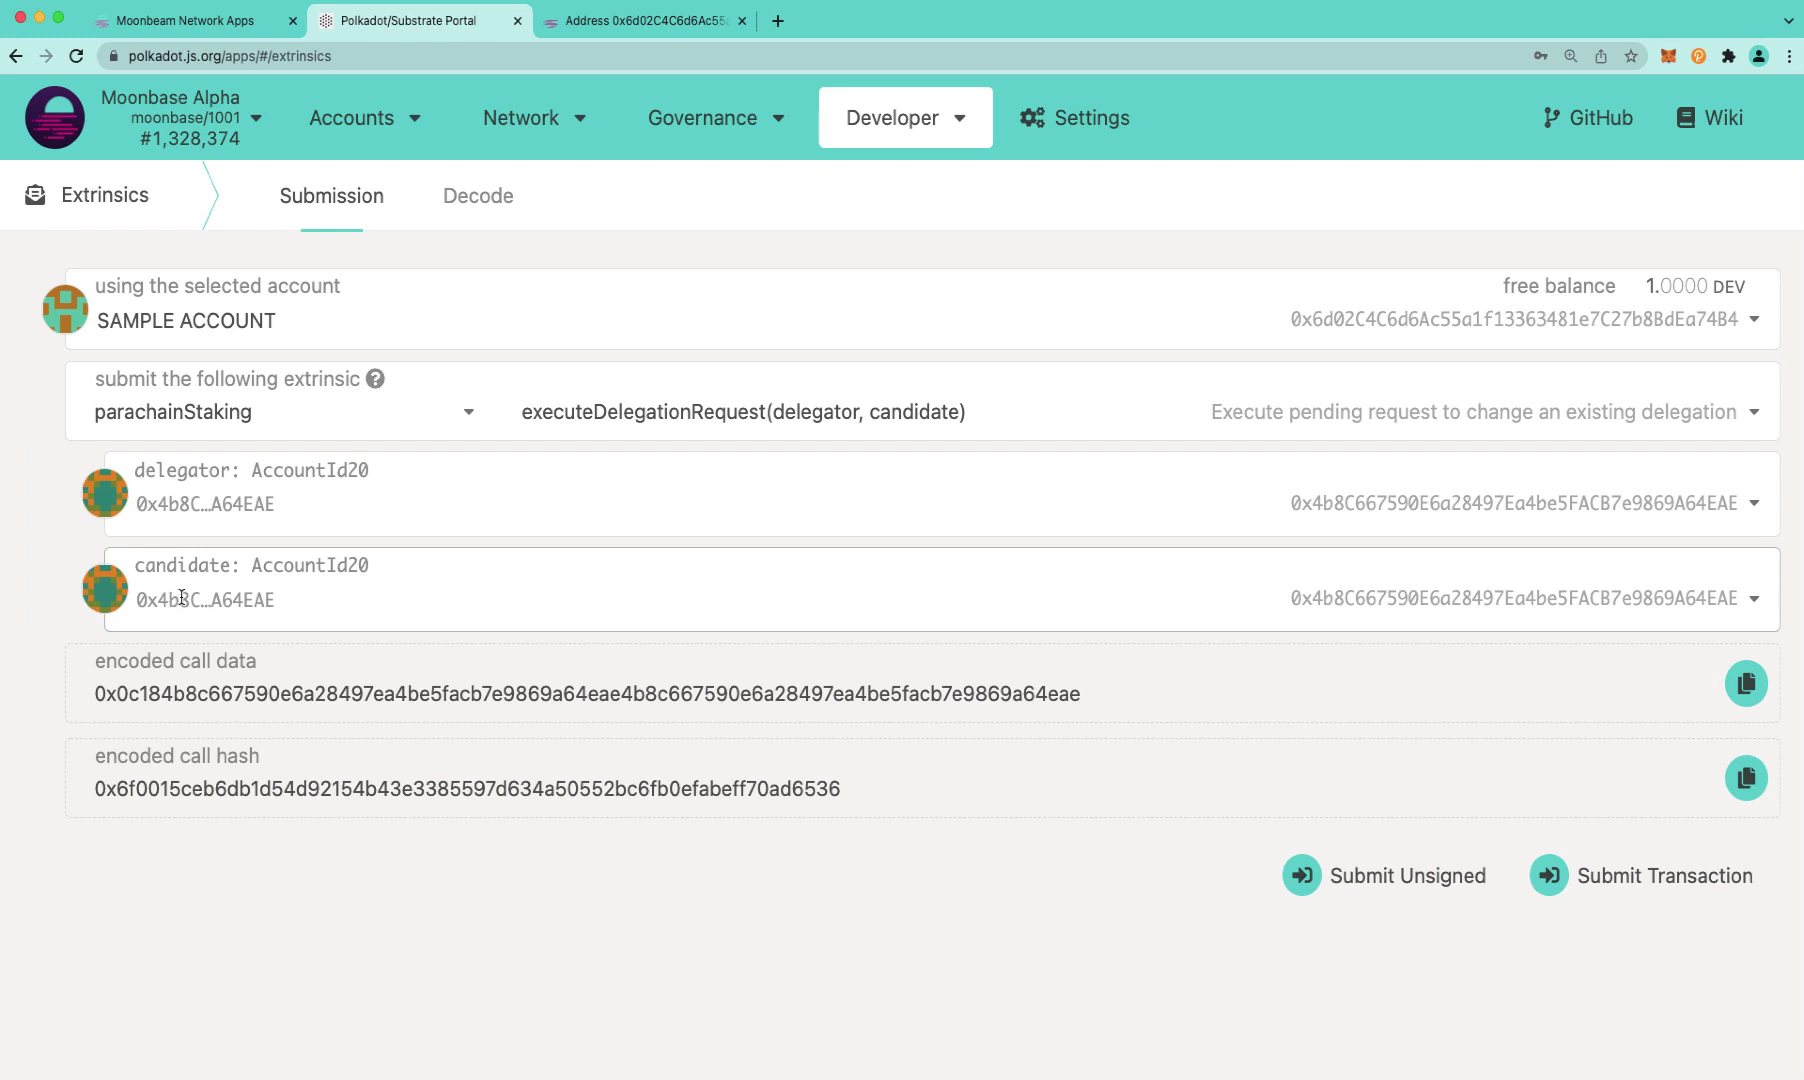
Copy Ondin's collator address from Moonbeam Apps and set ONDIN as the candidate
click(162, 28)
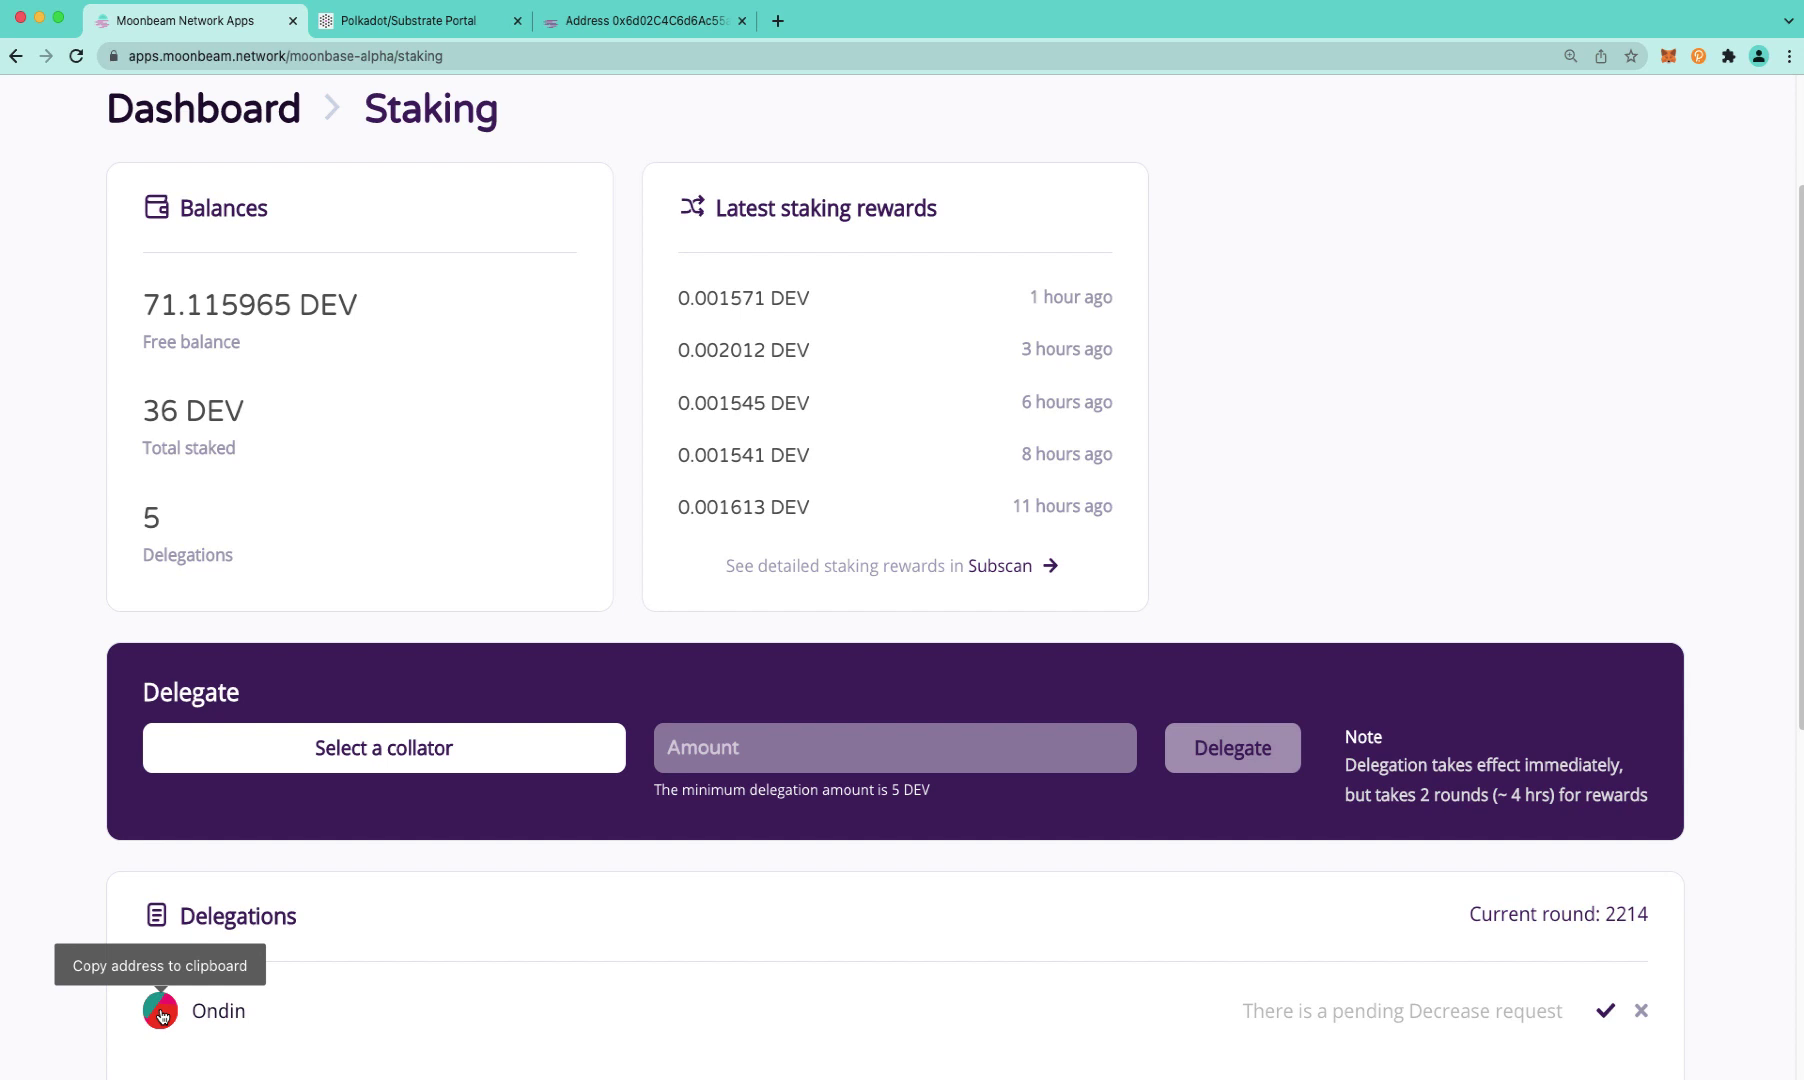
click(162, 1016)
click(451, 27)
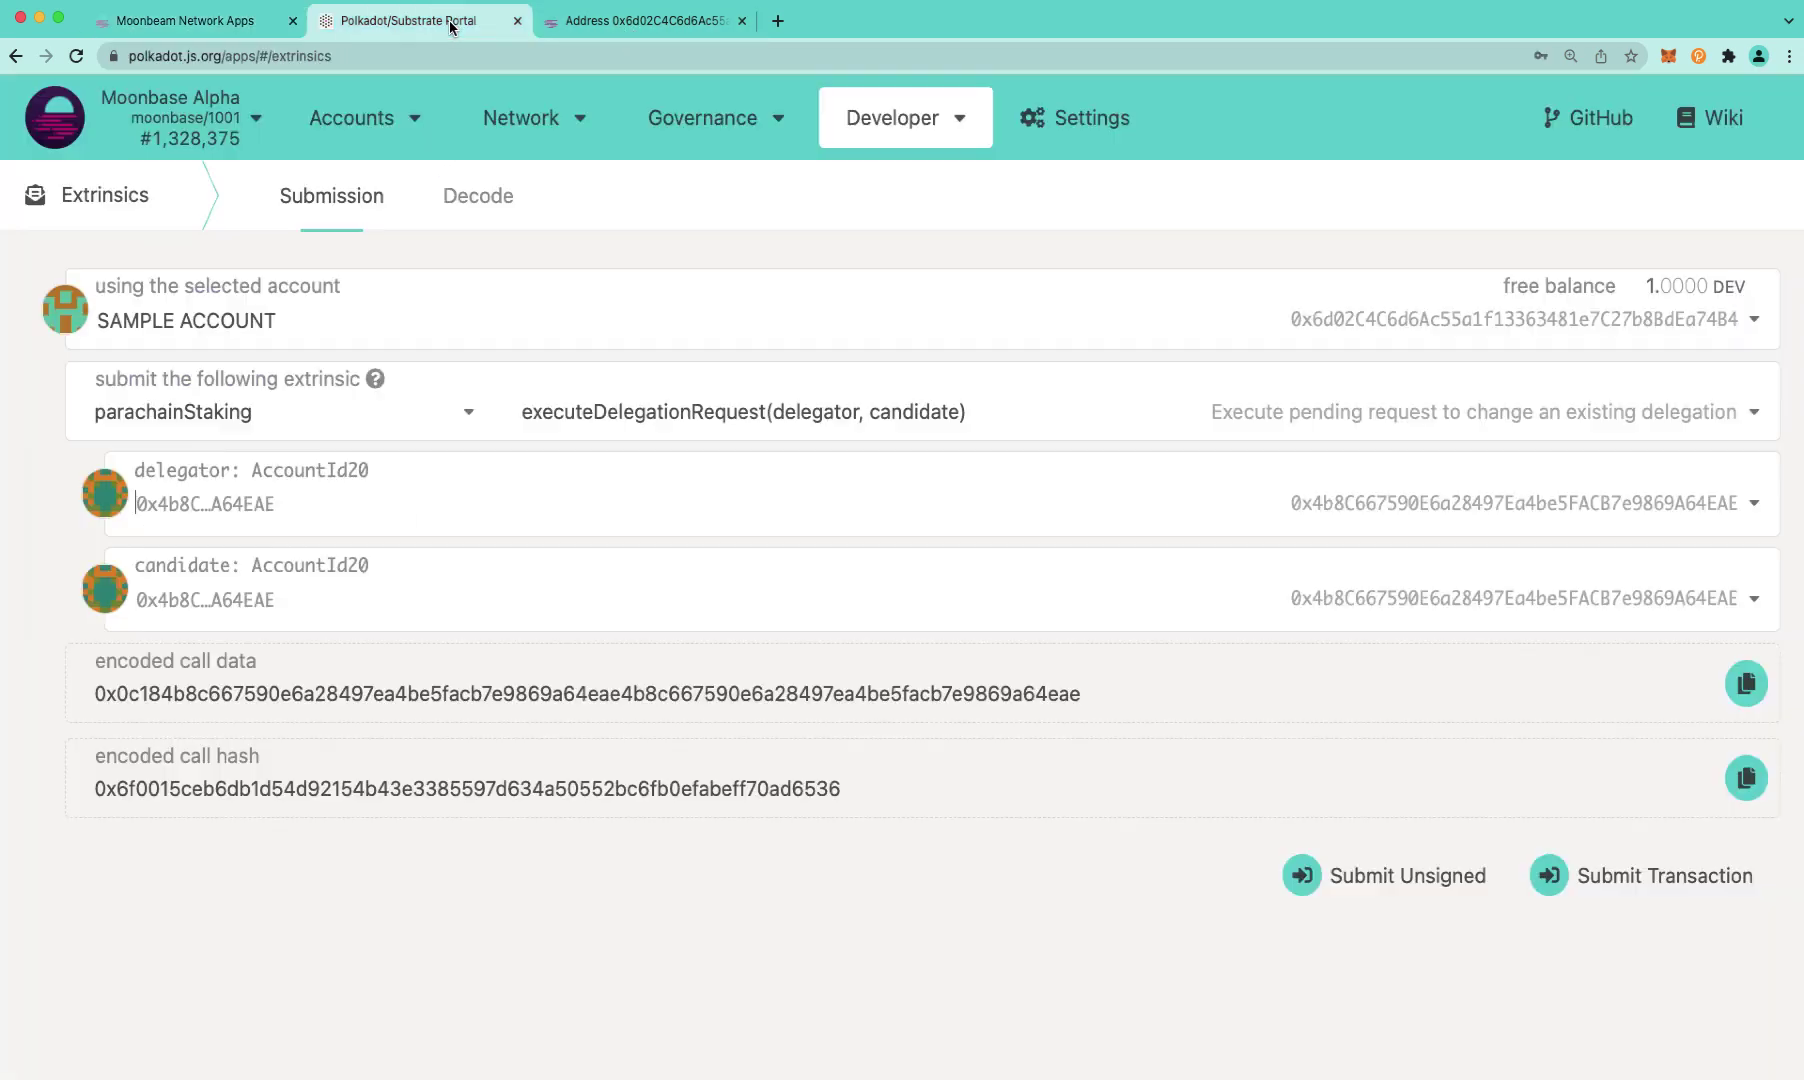
click(189, 597)
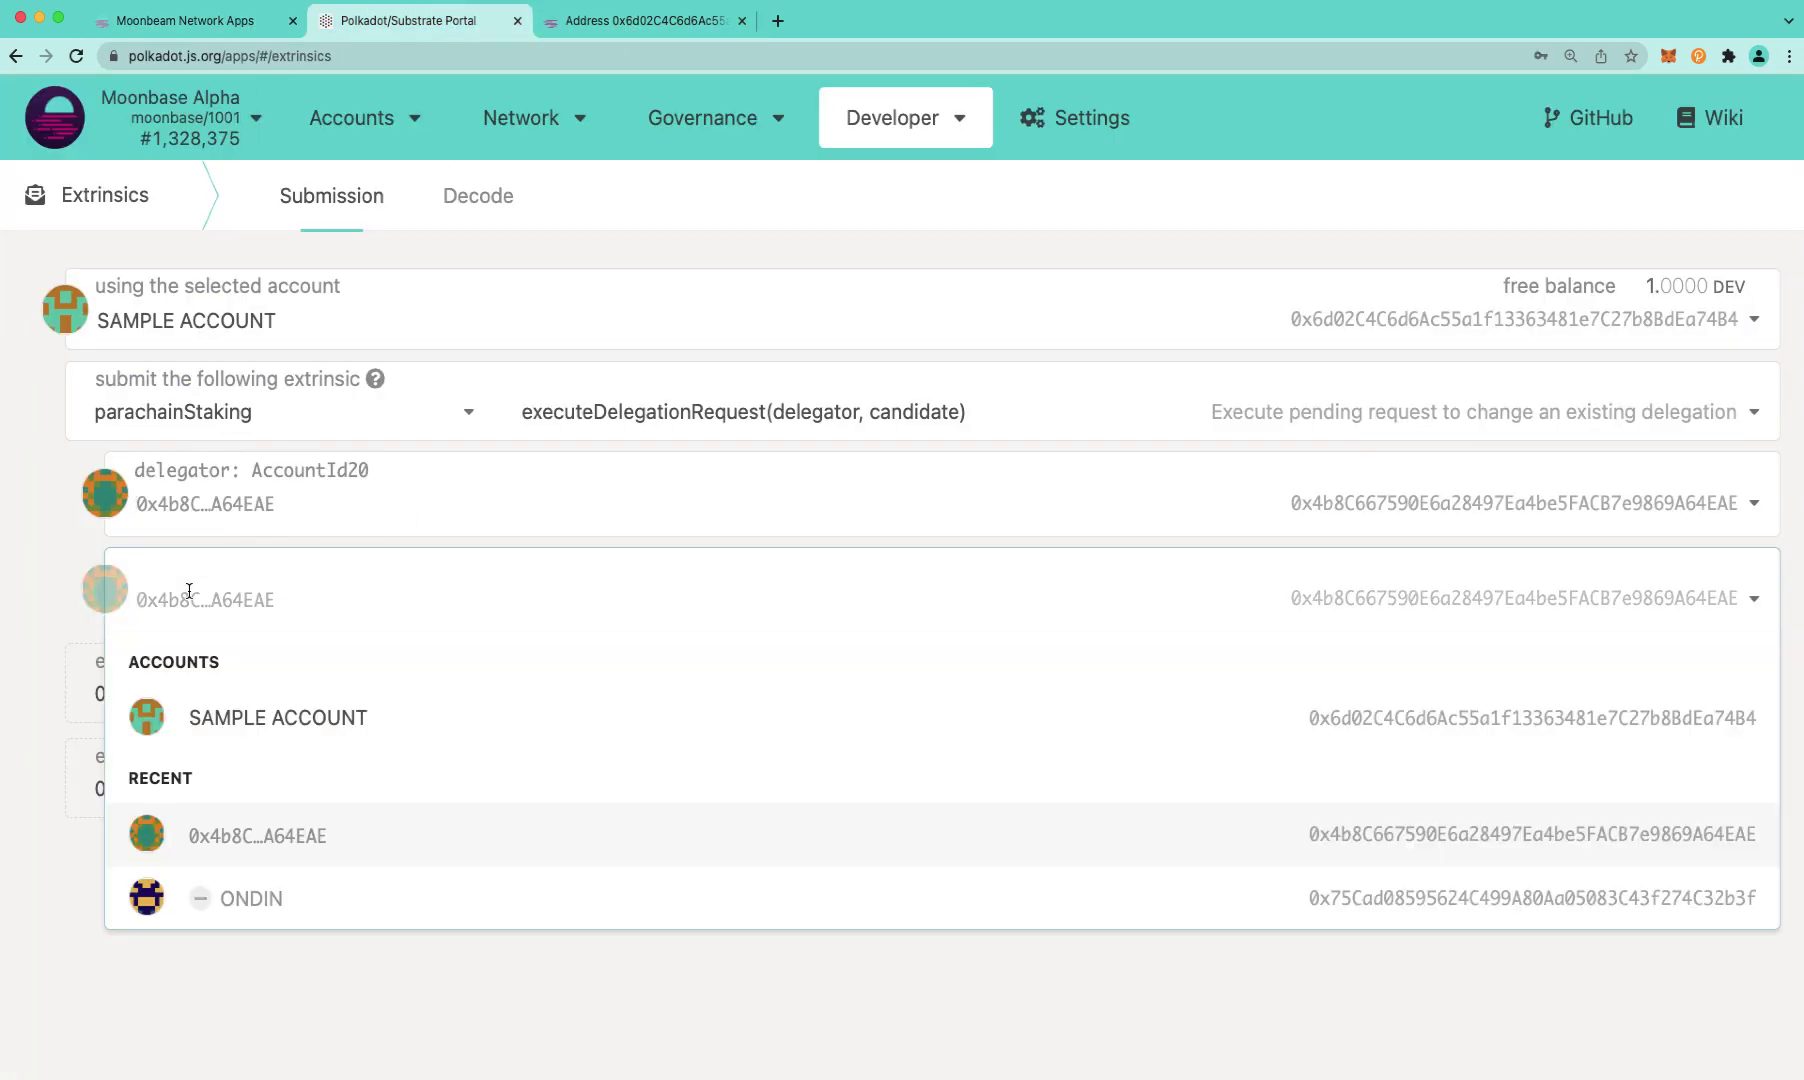
key(super+v)
click(251, 670)
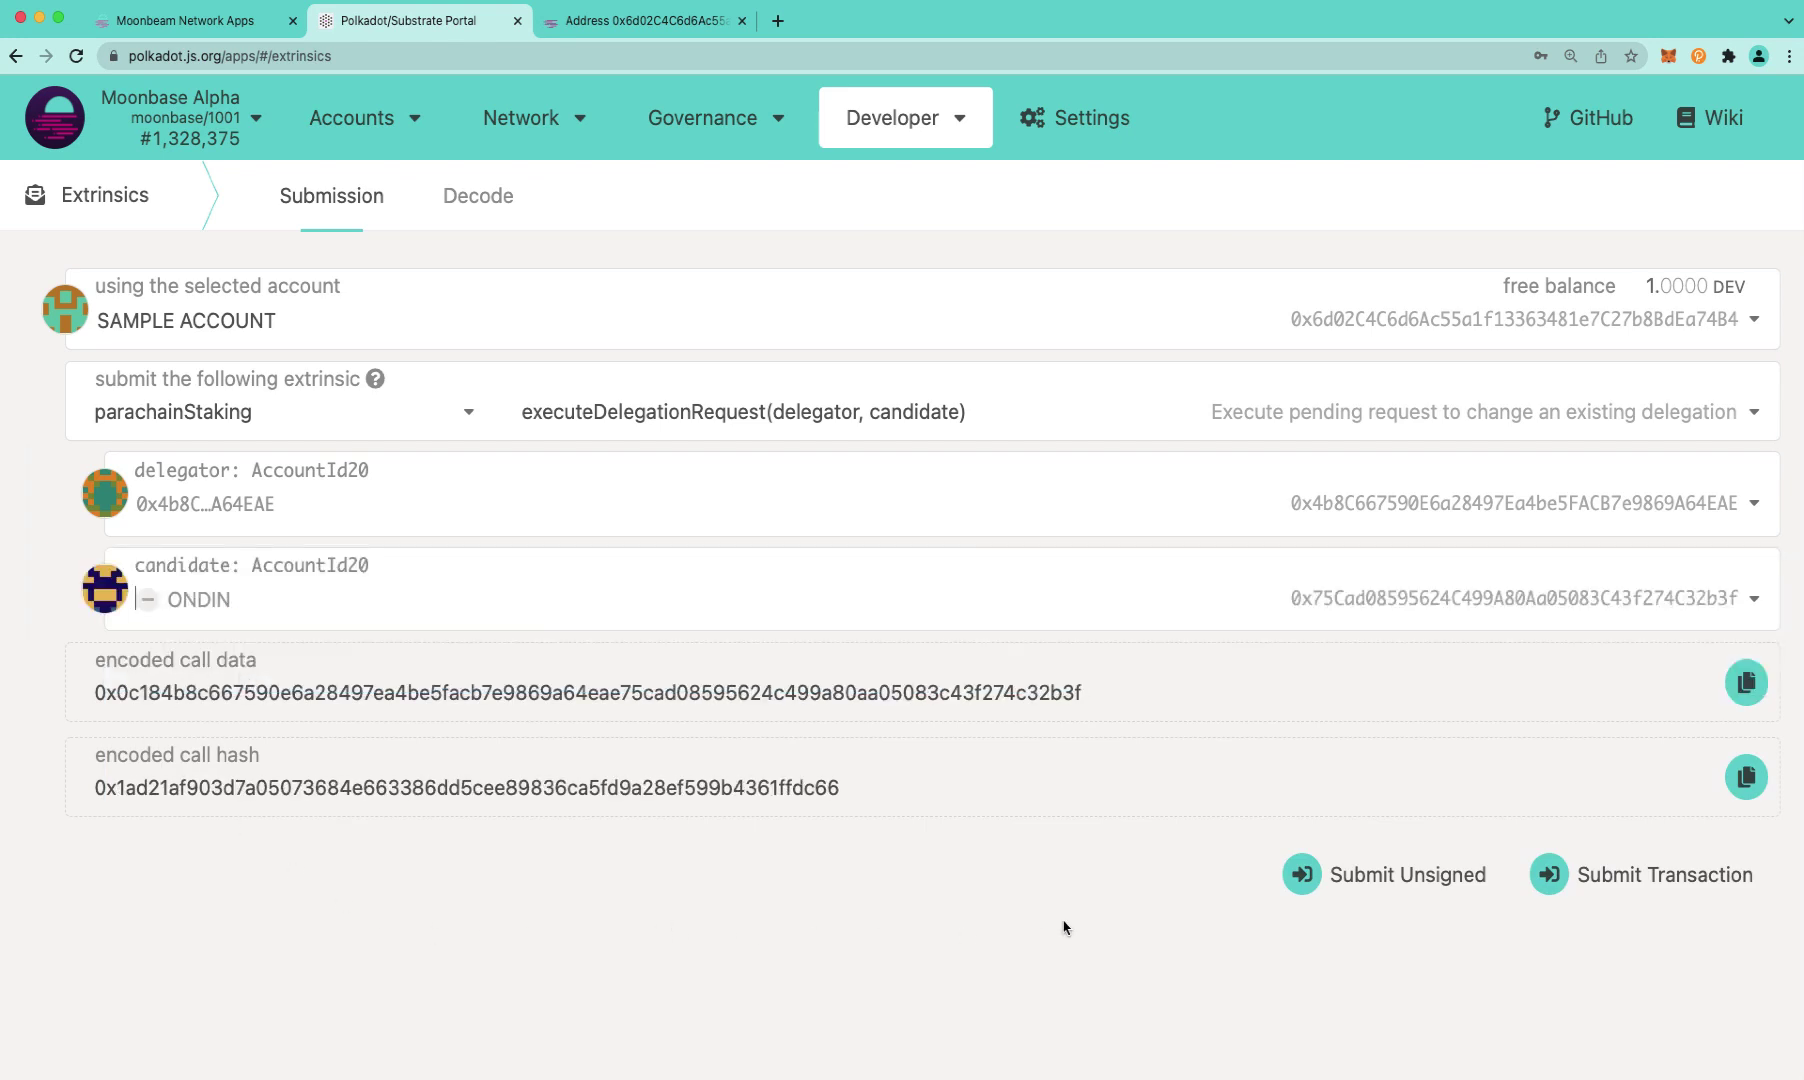
Submit the executeDelegationRequest, entering the account password and signing it
click(1620, 878)
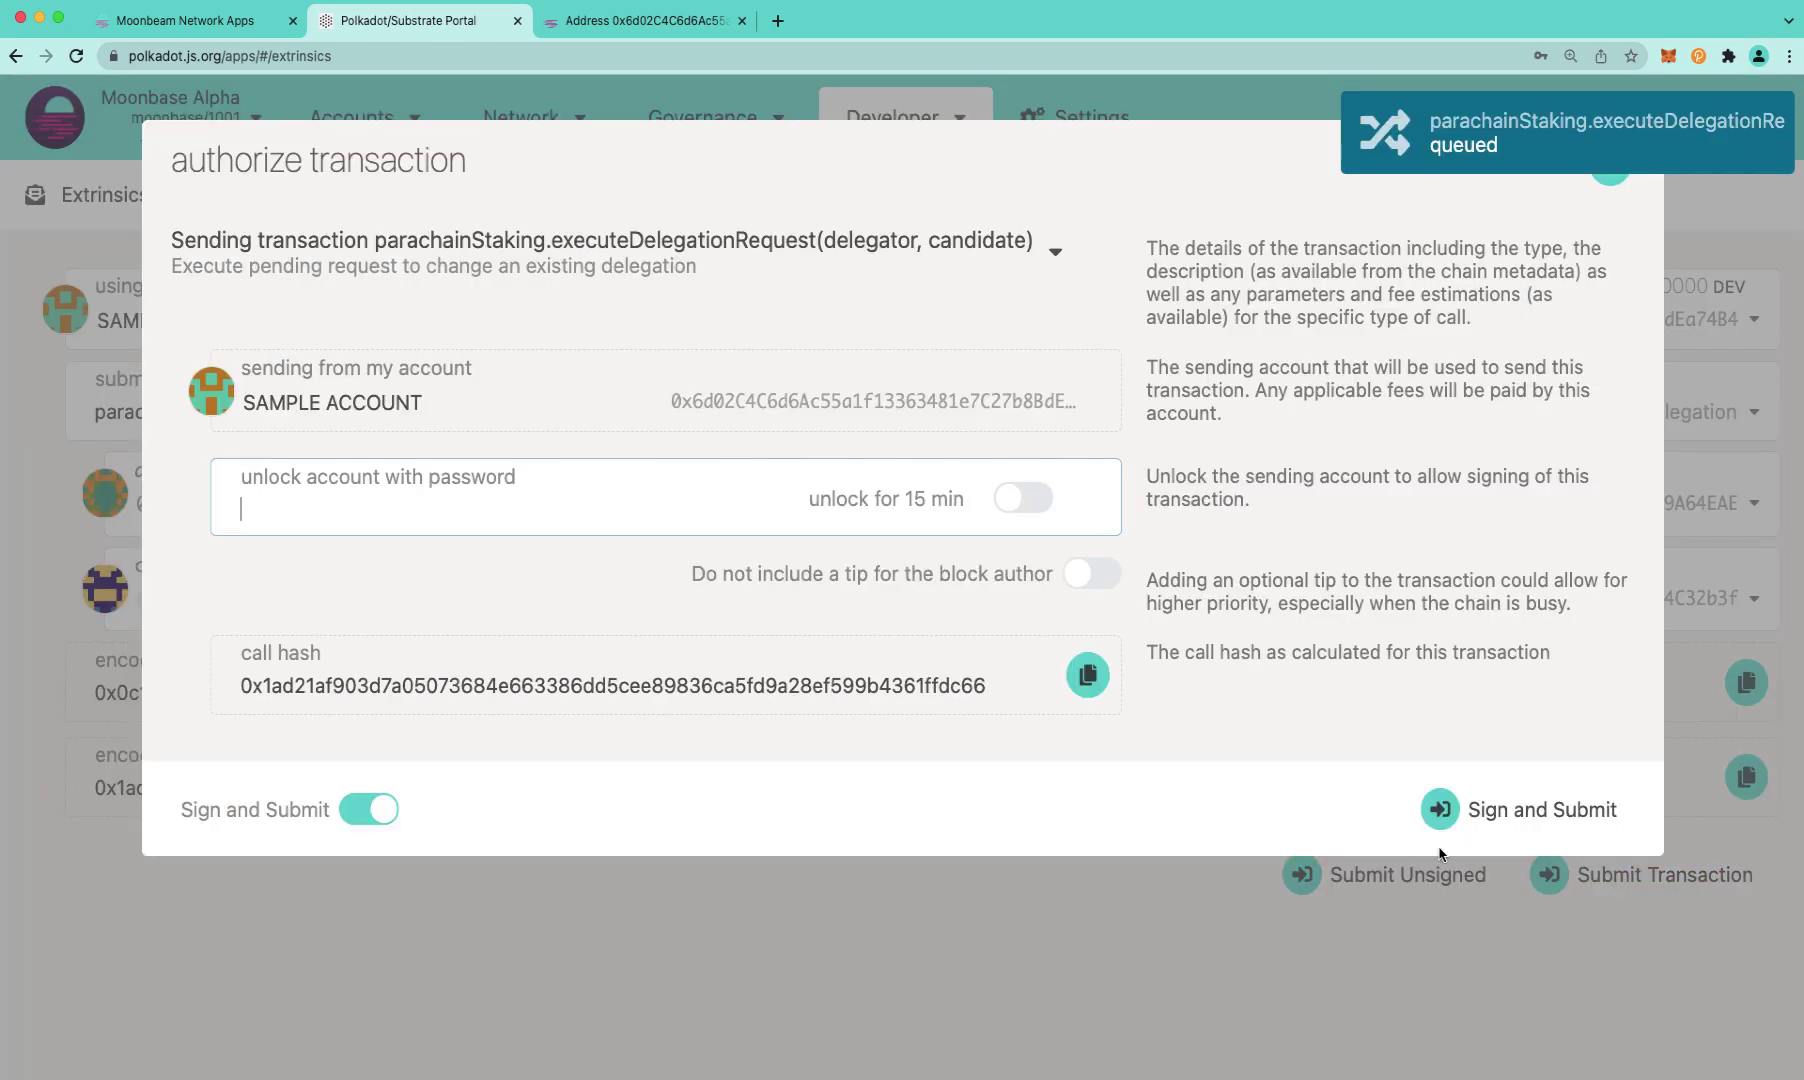
text(••••••••••)
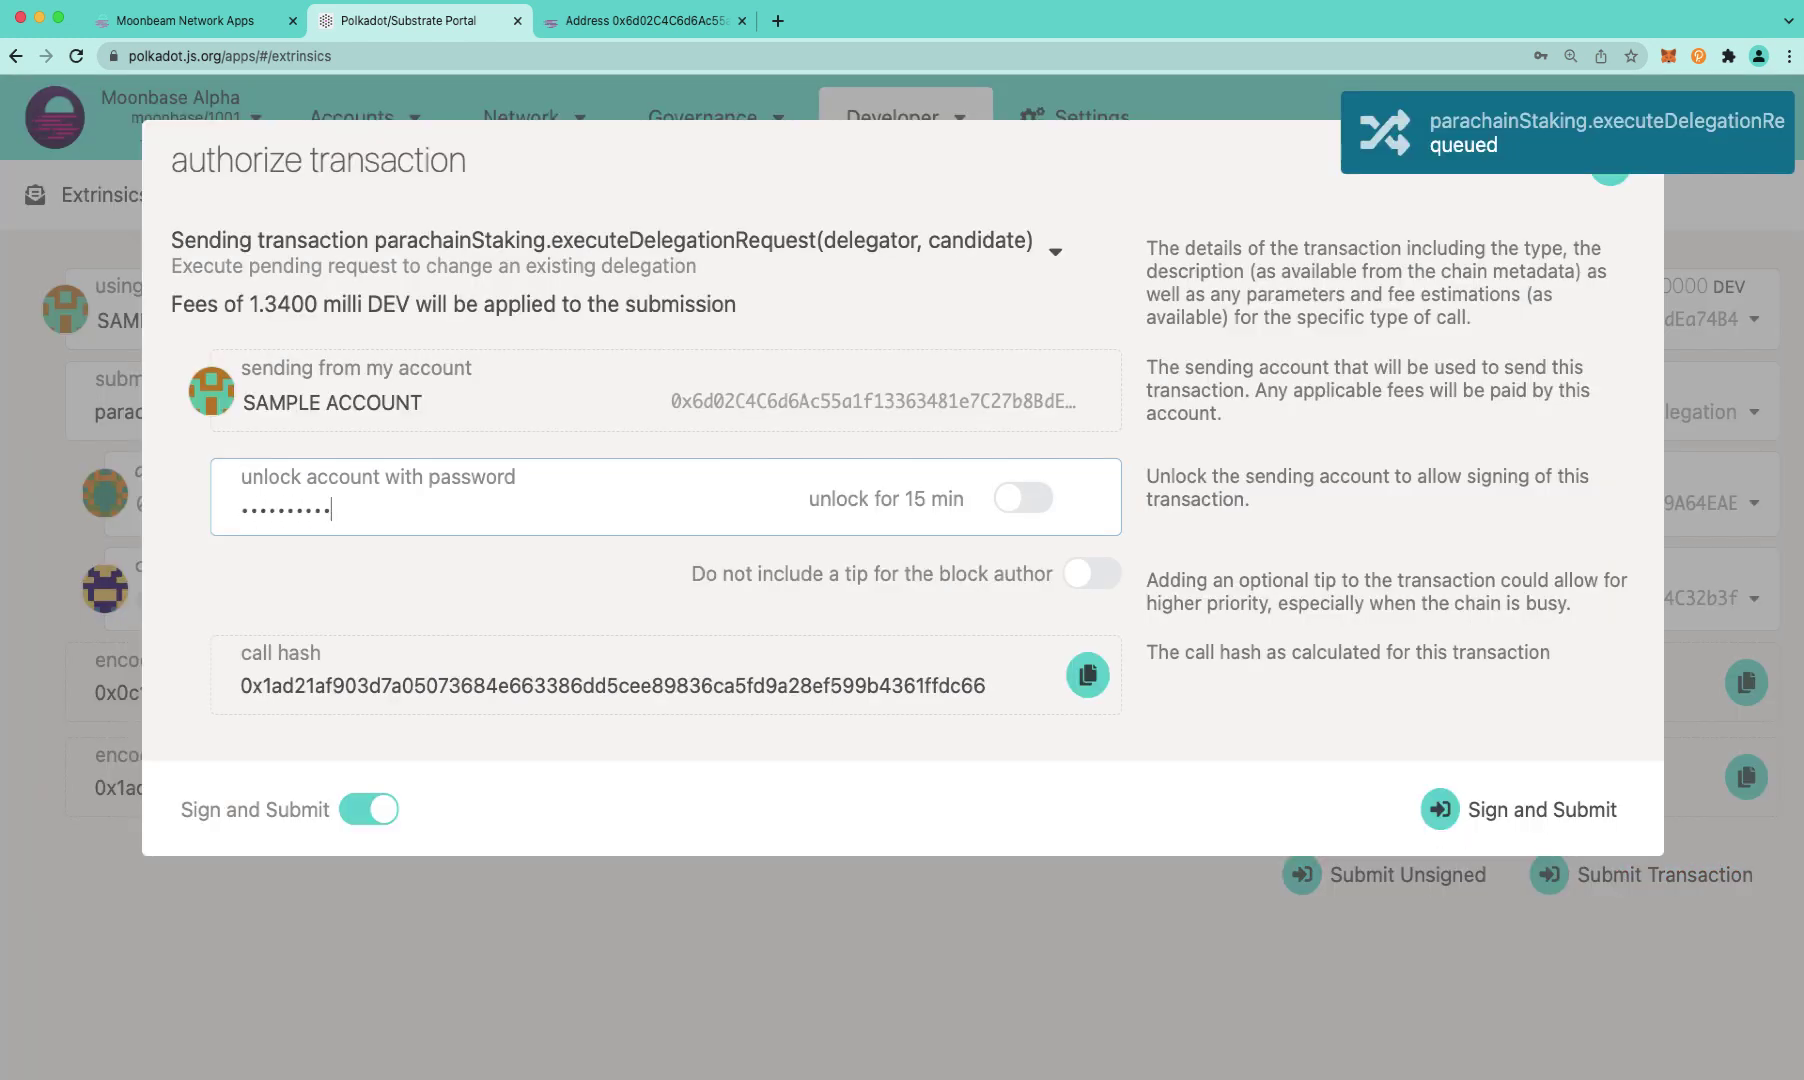
click(1568, 816)
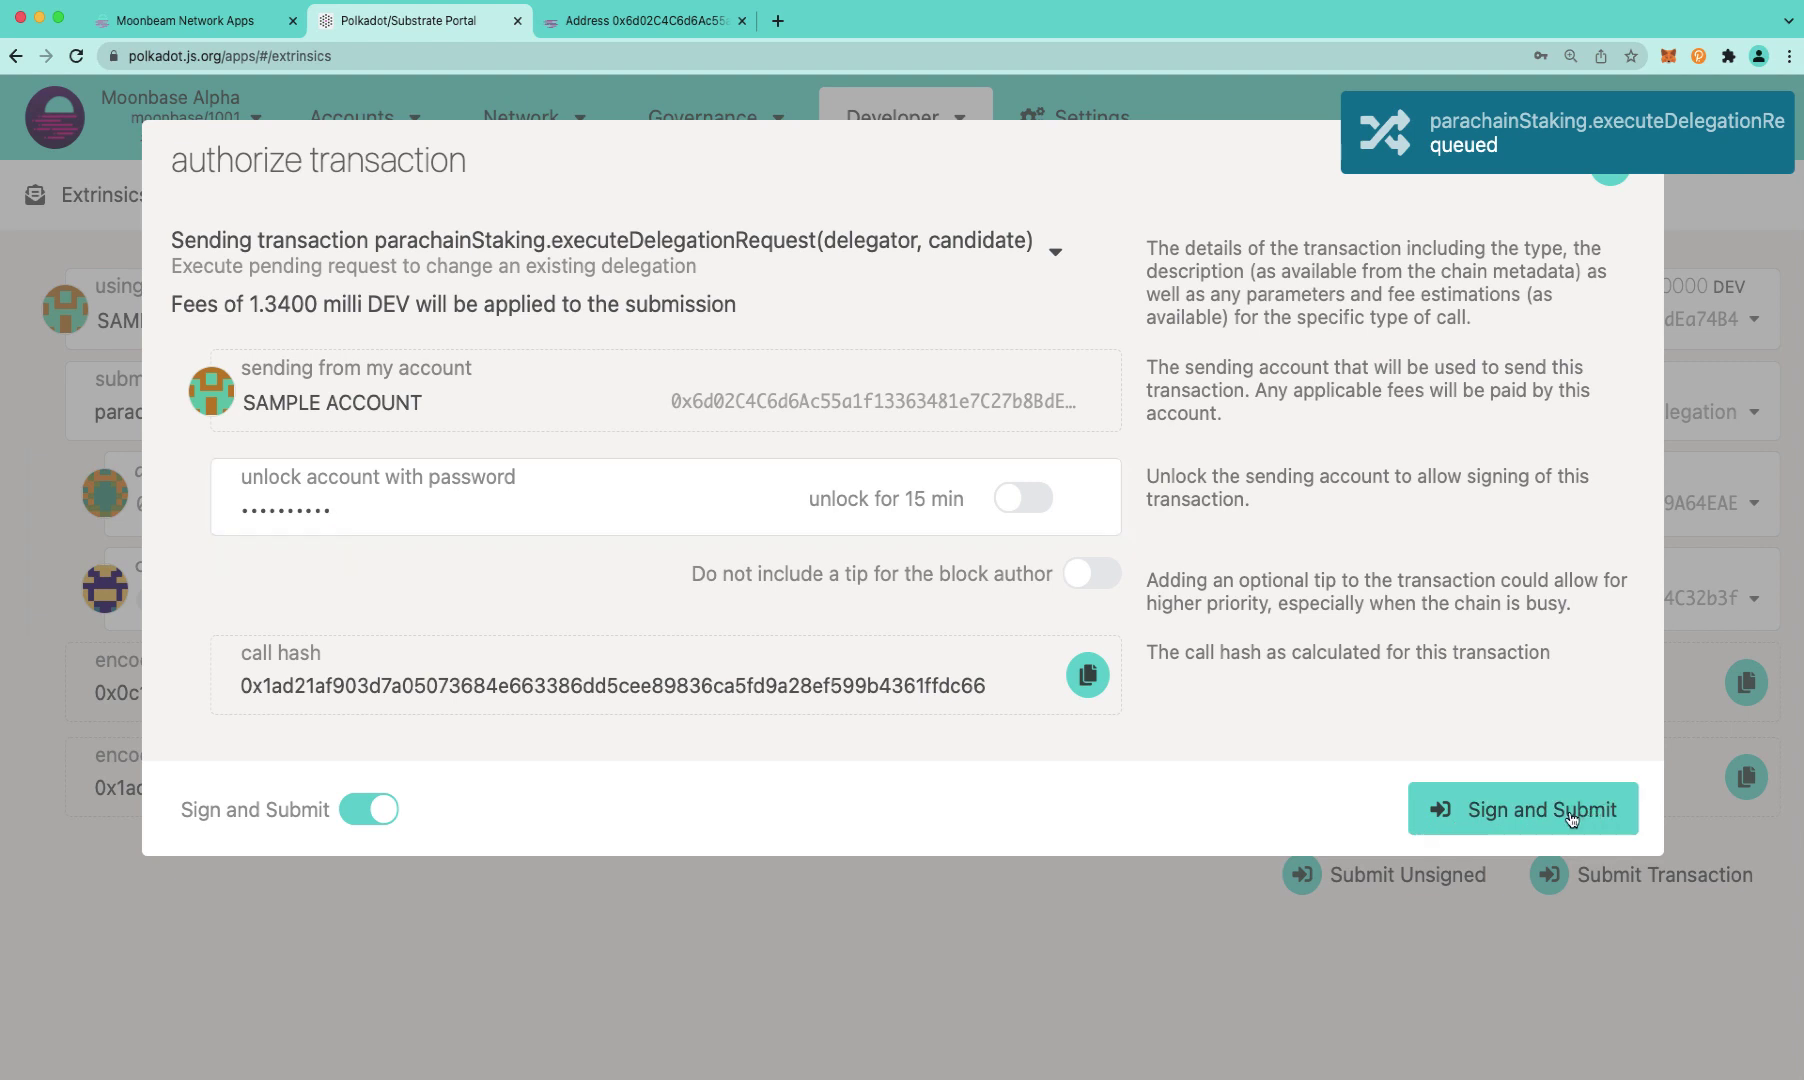